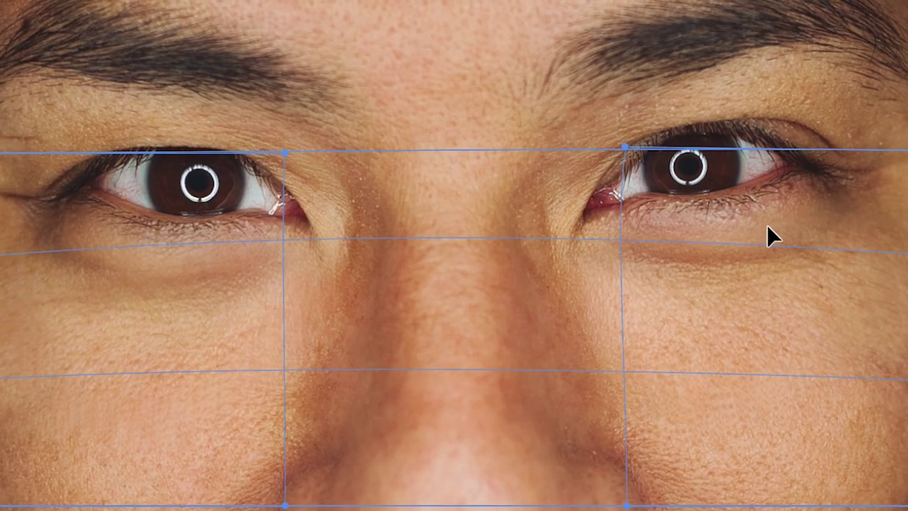
left_click_drag(858, 237, 847, 216)
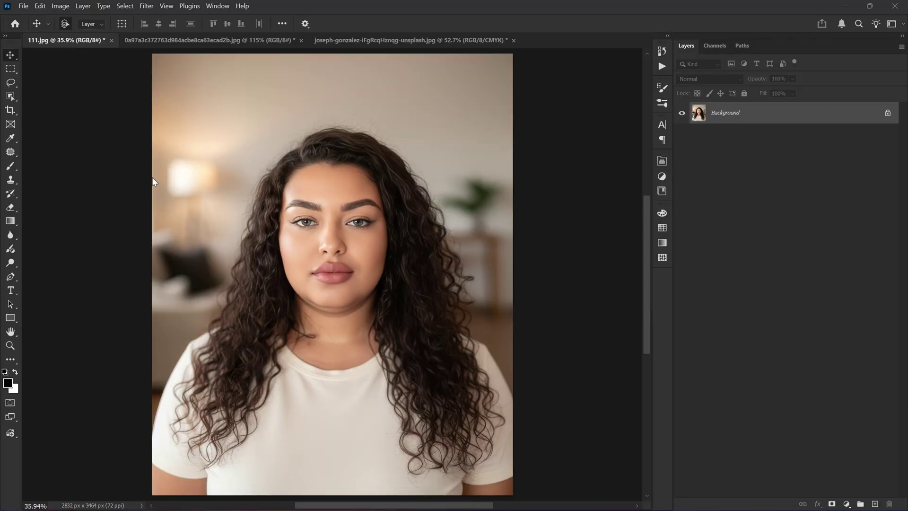
key("z")
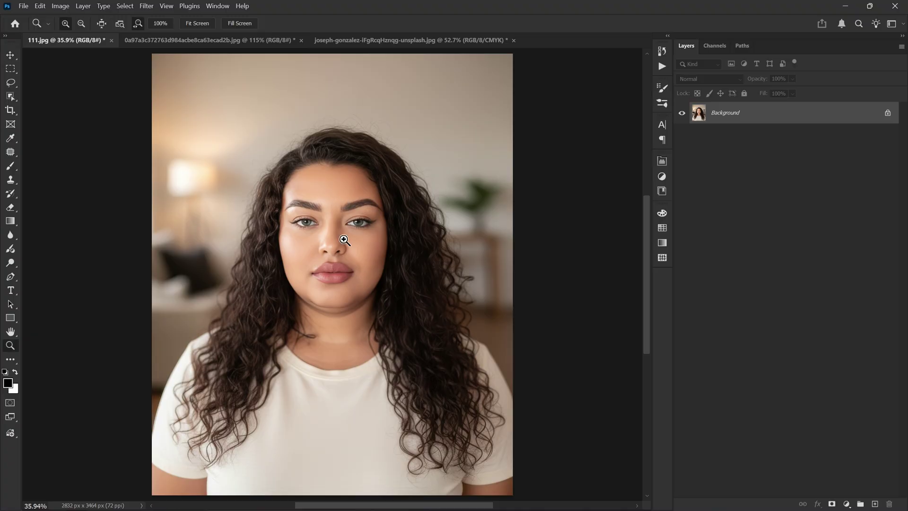
left_click_drag(335, 283, 357, 300)
left_click_drag(396, 278, 393, 258)
left_click_drag(379, 291, 374, 261)
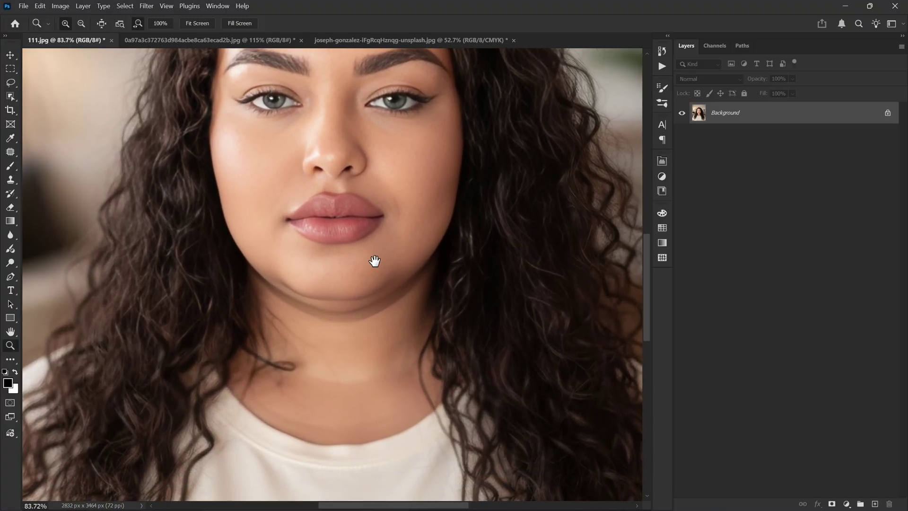
key("v")
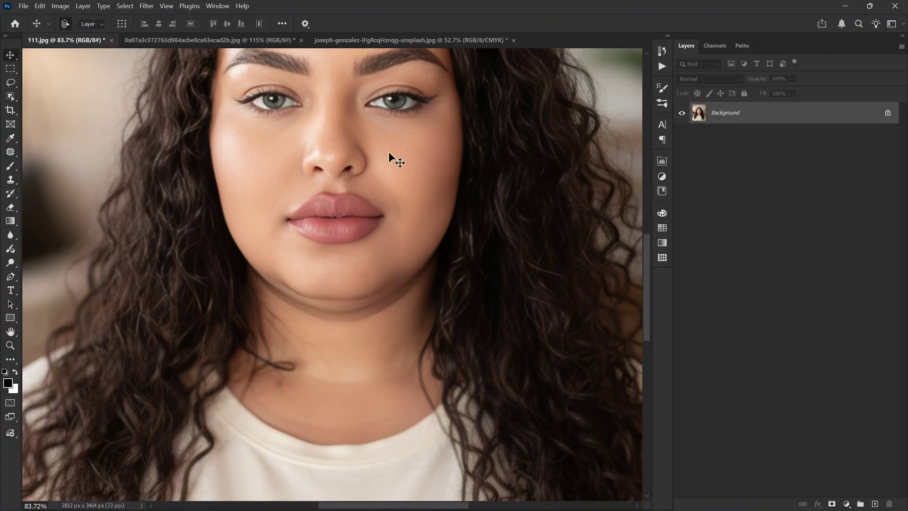
- Try slimming the face with Face-Aware Liquify, using Face Width -100, Jawline 12 and Chin Height 100
left_click(144, 6)
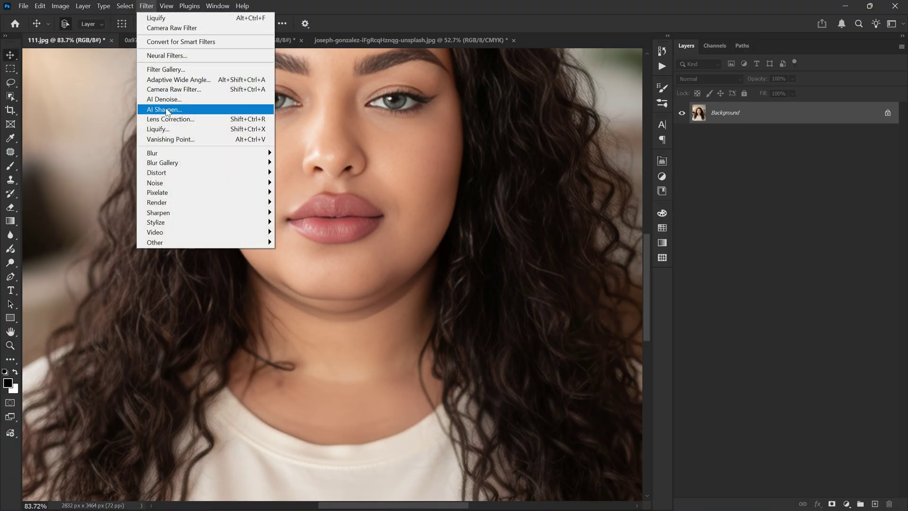
left_click(169, 129)
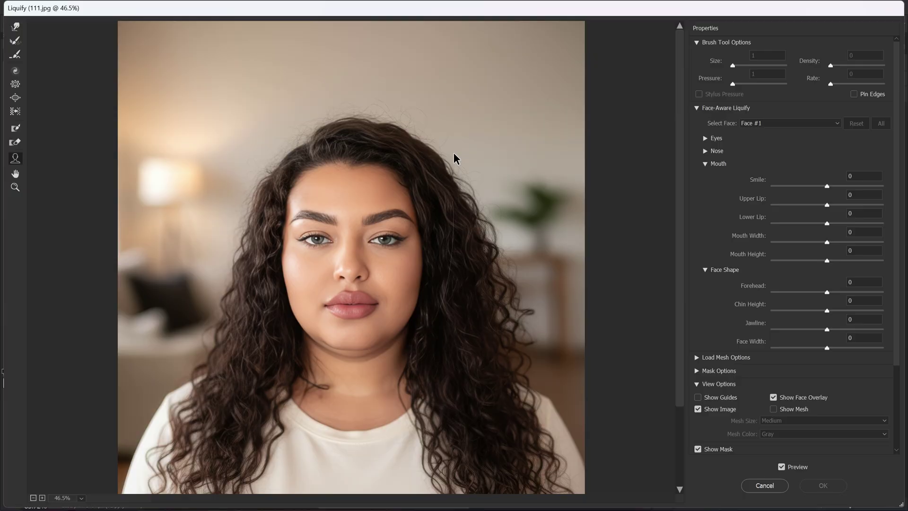
scroll(361, 357, "down", 1)
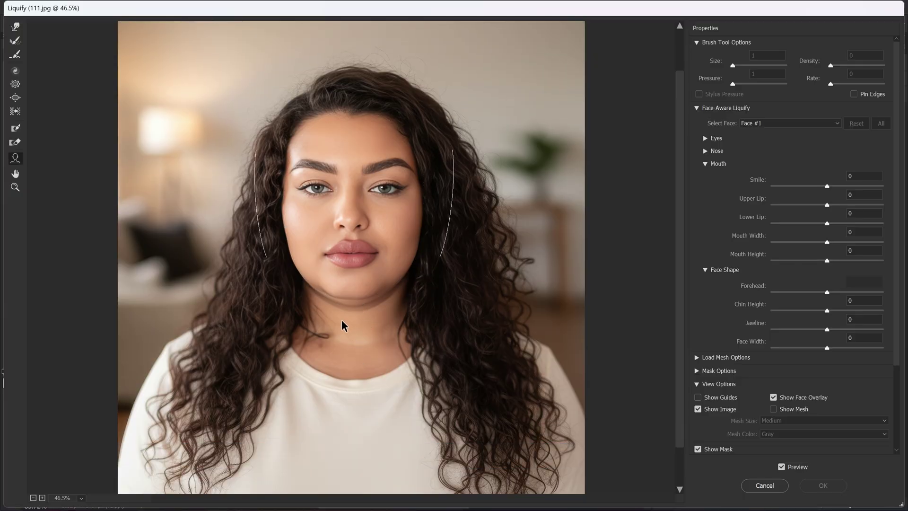
scroll(342, 320, "up", 7)
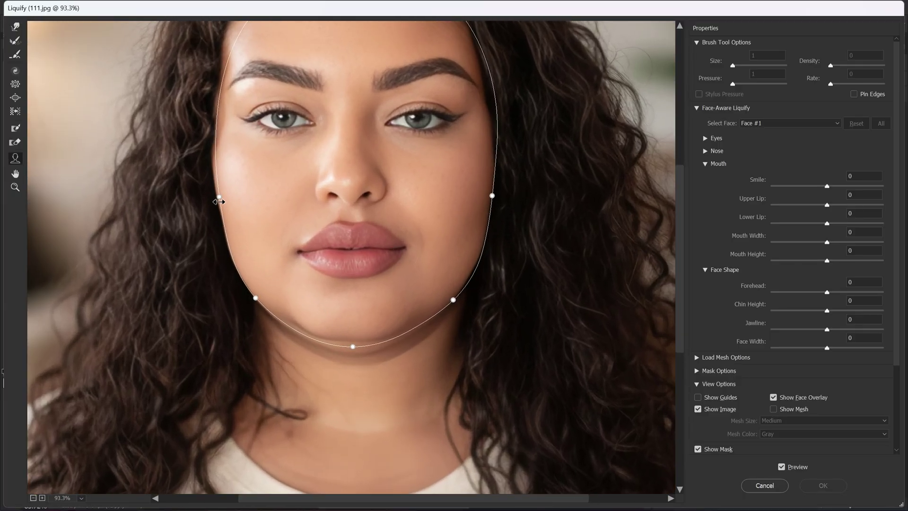
left_click_drag(219, 201, 251, 201)
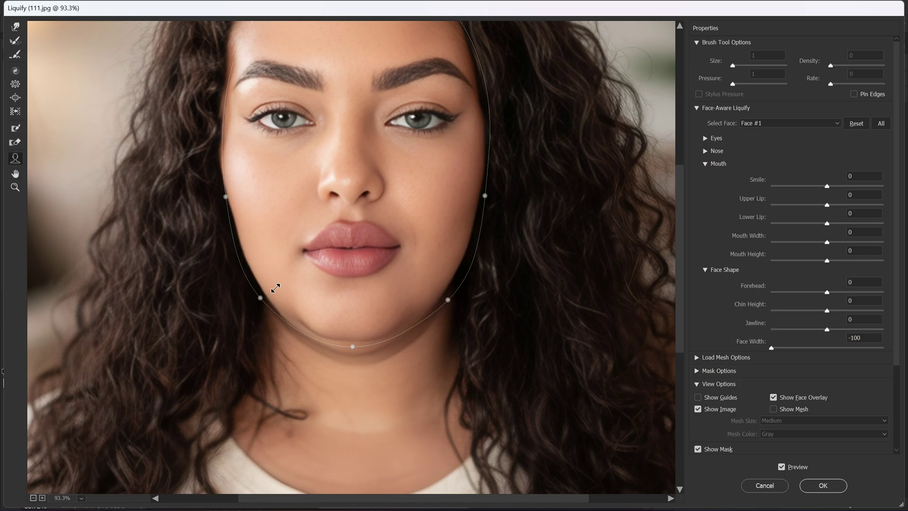
left_click_drag(275, 288, 267, 291)
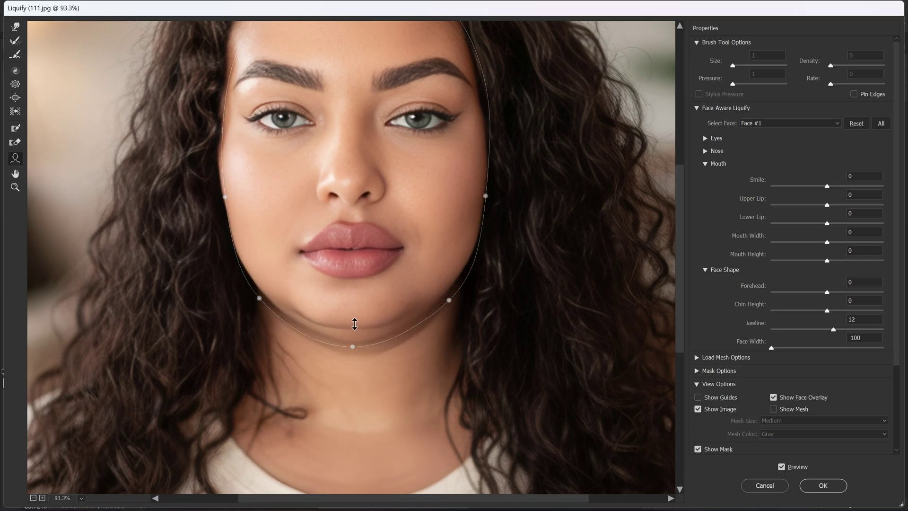
left_click_drag(355, 324, 377, 343)
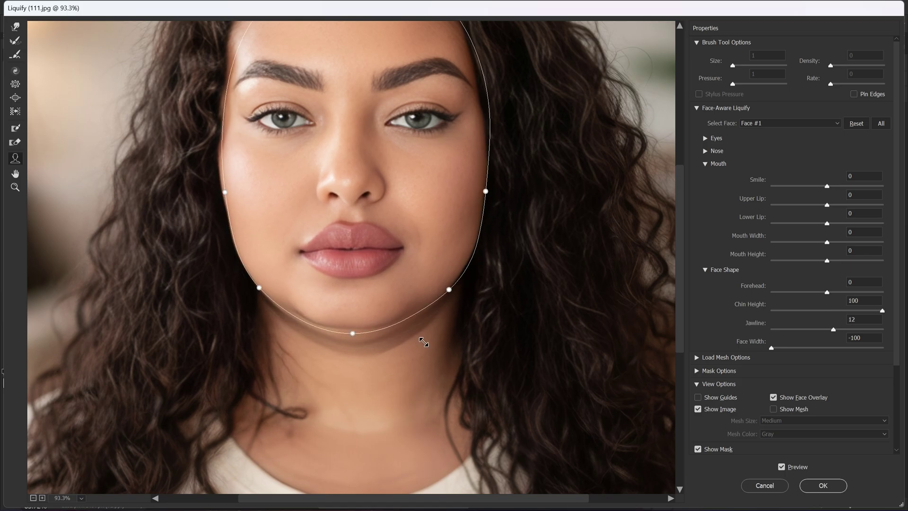
- Undo the face width, jawline and chin height adjustments in Liquify
key("ctrl+z")
key("ctrl+z")
key("ctrl+z")
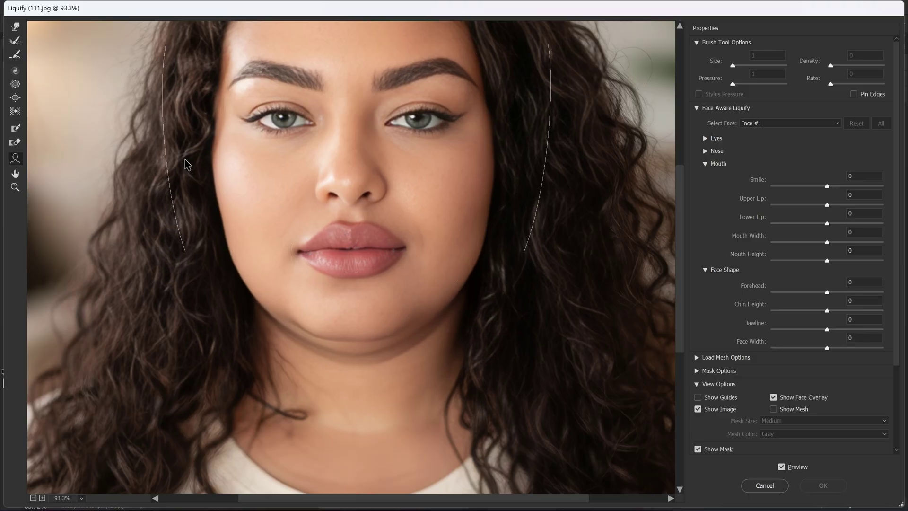
- Paint a freeze mask over the chin and along both sides of the jawline with a size 100 brush
left_click(16, 129)
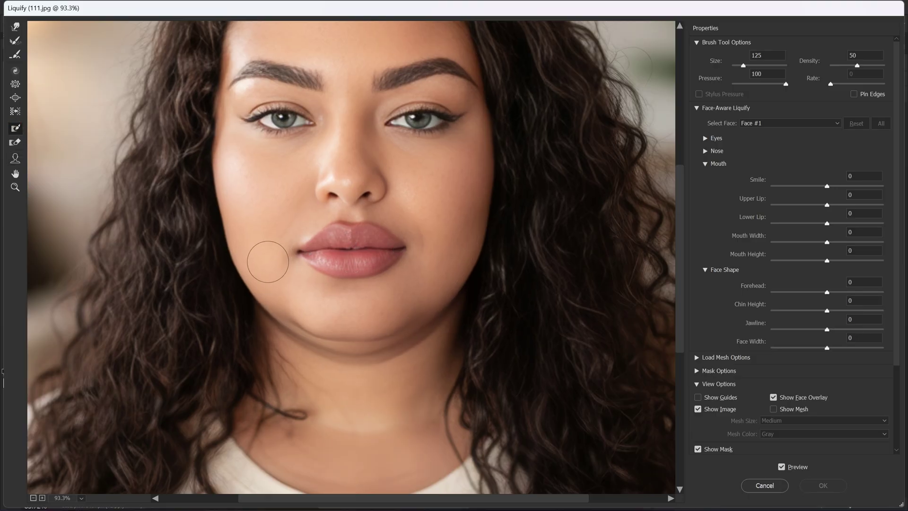
mouse_move(268, 261)
left_mouse_down()
mouse_move(271, 286)
mouse_move(317, 317)
mouse_move(391, 322)
mouse_move(334, 298)
mouse_move(294, 296)
mouse_move(244, 246)
left_mouse_up()
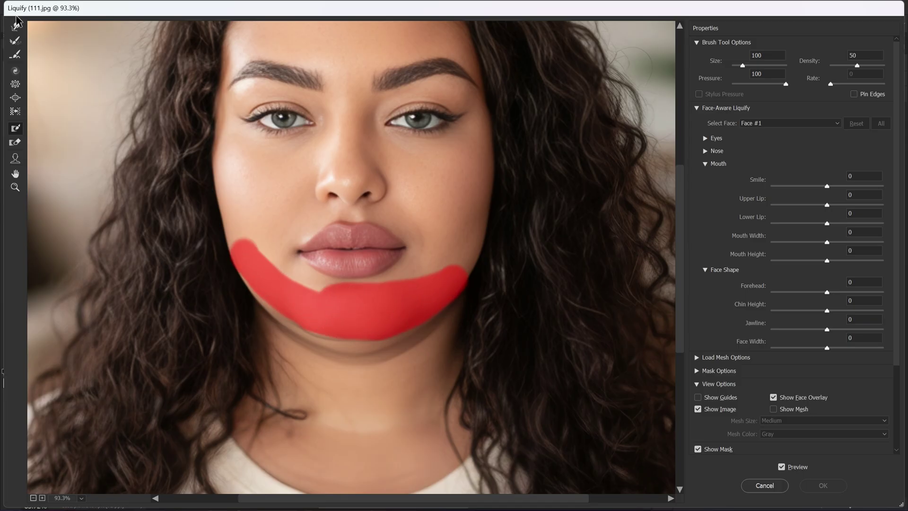
- Push the double chin up under the frozen jawline with the Forward Warp tool at size 200 and apply Liquify
key("bracketright")
mouse_move(350, 365)
left_mouse_down()
mouse_move(352, 353)
mouse_move(382, 355)
mouse_move(416, 335)
left_mouse_up()
left_click_drag(444, 326, 445, 322)
left_click_drag(318, 362, 321, 348)
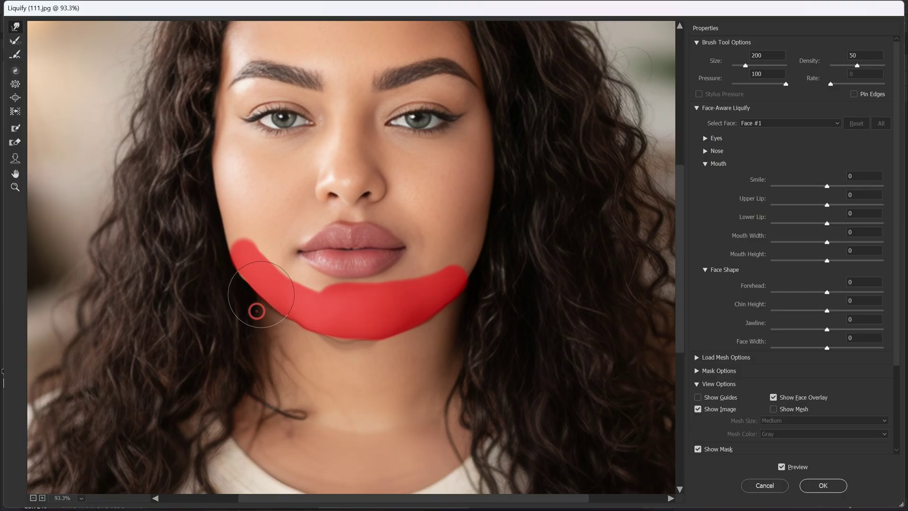
key("Return")
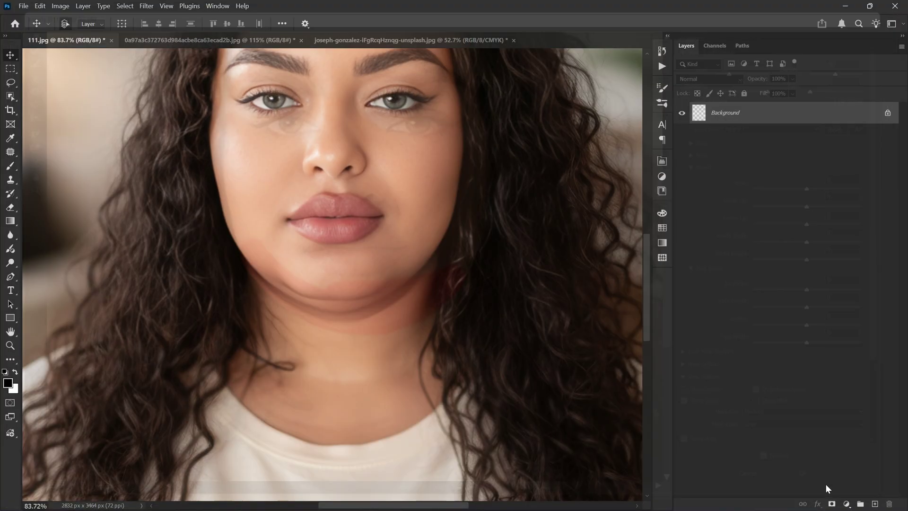
- Check the whole portrait and undo the applied Liquify filter
key("ctrl+0")
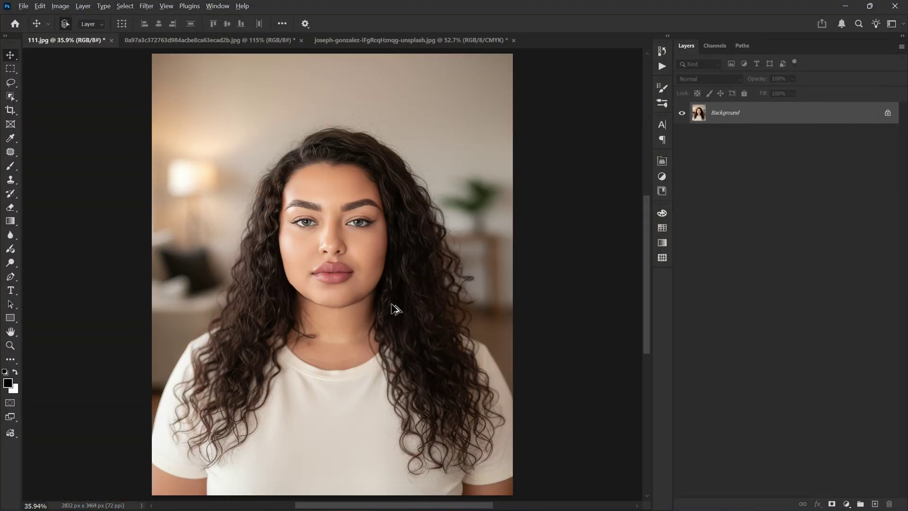
scroll(396, 308, "up", 5)
key("ctrl+z")
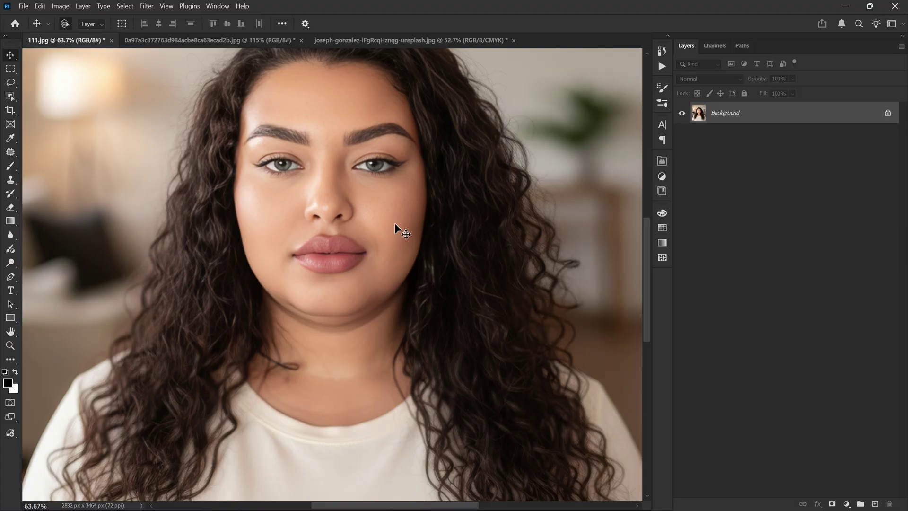
- Draw a closed Pen tool path along the jawline and around the double chin and neck, and convert it into a selection
key("ctrl+0")
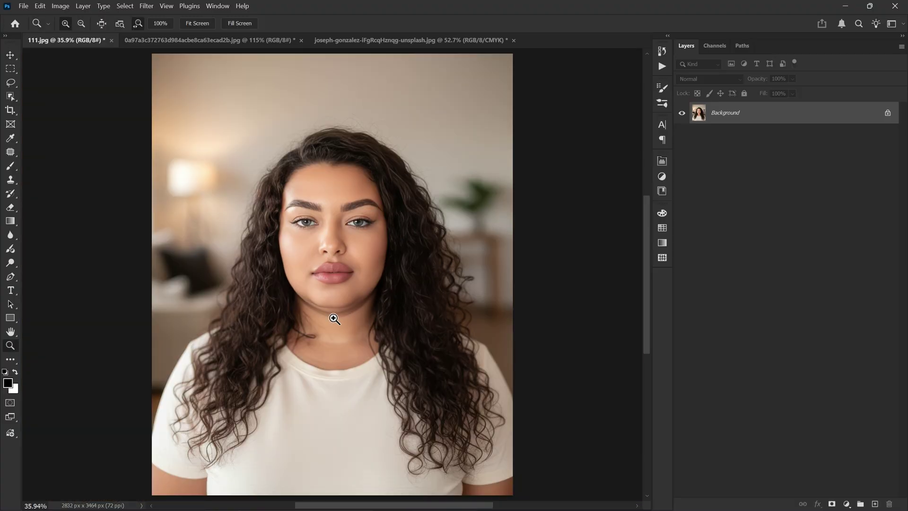
scroll(338, 316, "up", 5)
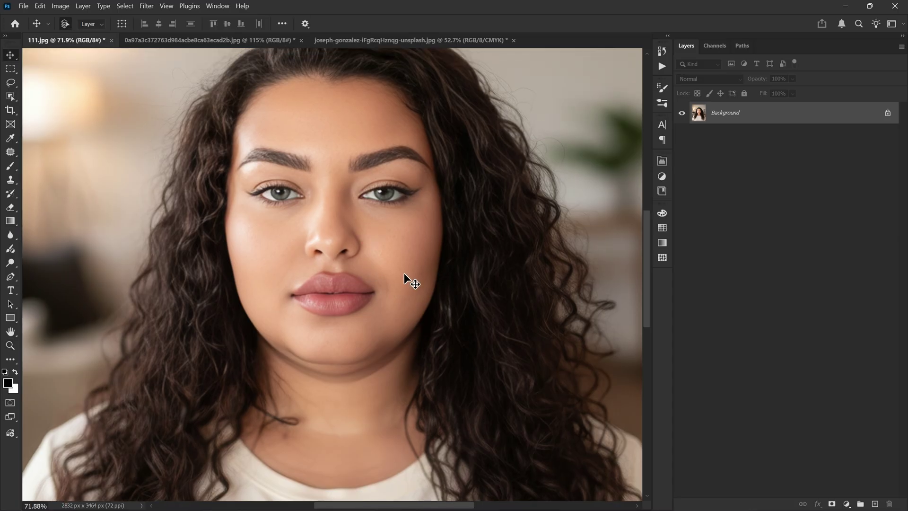
left_click(13, 276)
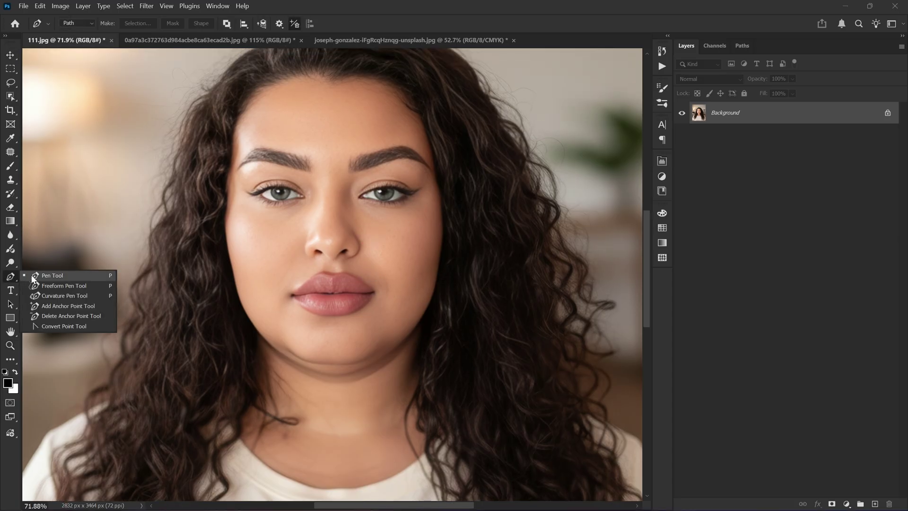
left_click(56, 277)
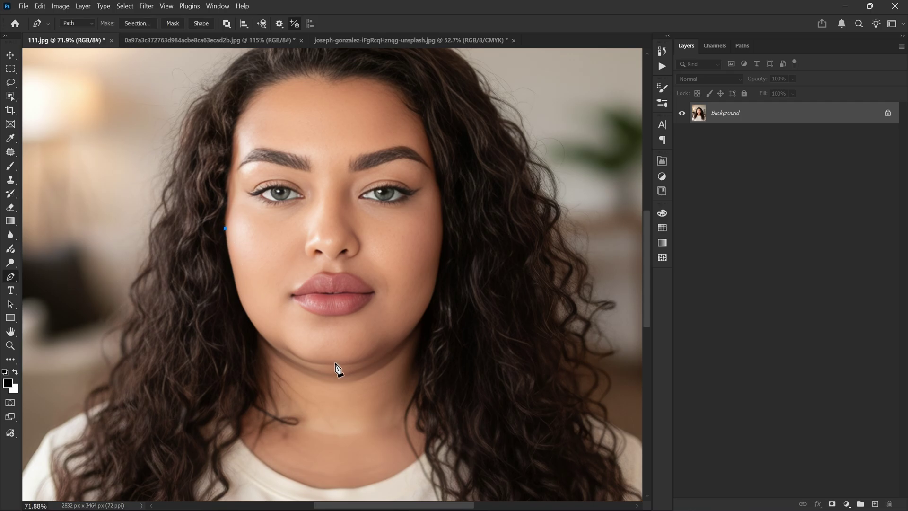
left_click_drag(336, 364, 421, 360)
left_click(457, 332)
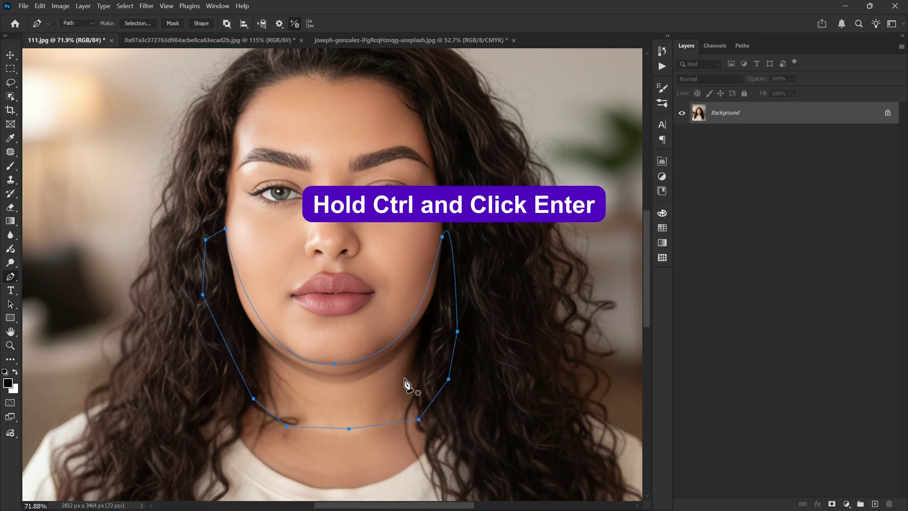
key("ctrl+Return")
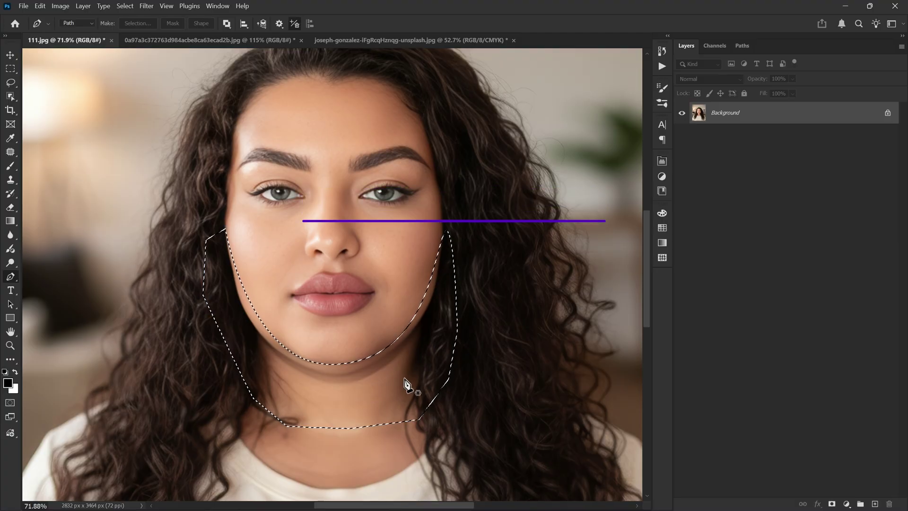
- Switch to the Quick Selection tool and feather the neck selection by 30 pixels
left_click(15, 96)
left_click(62, 106)
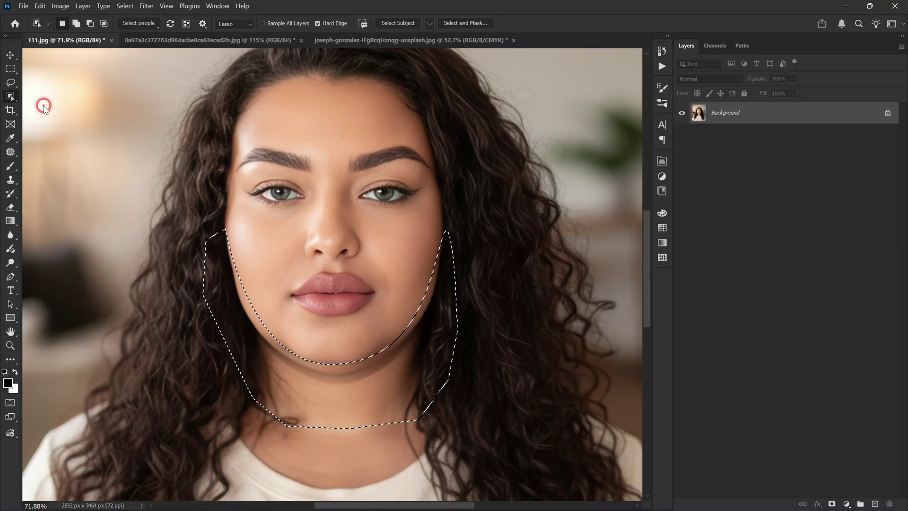
right_click(328, 348)
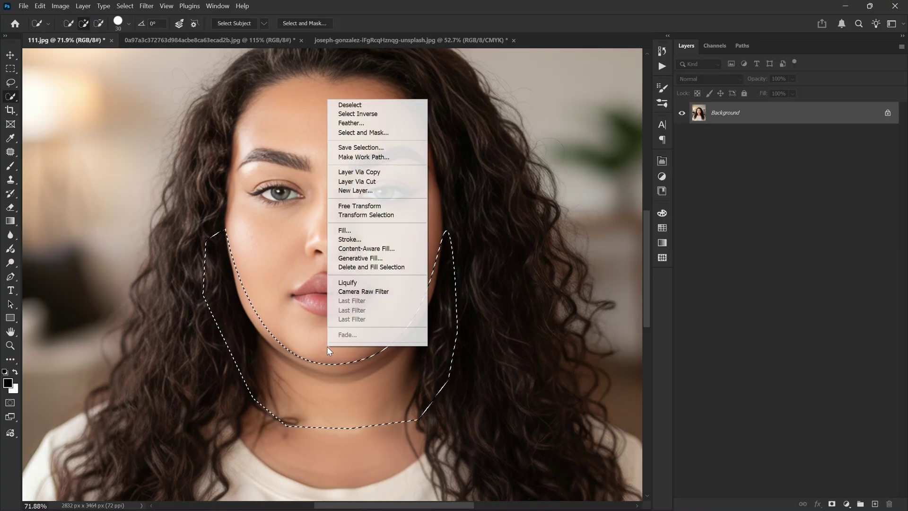
left_click(349, 124)
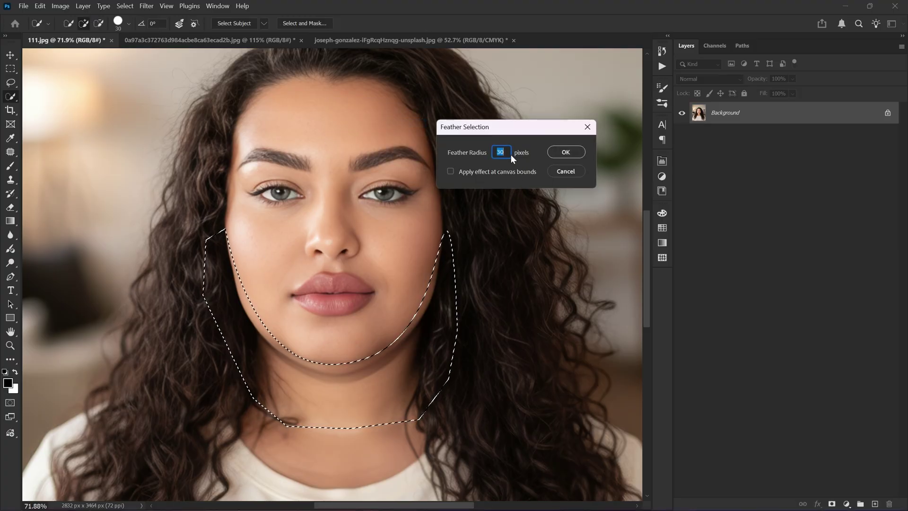
left_click(558, 151)
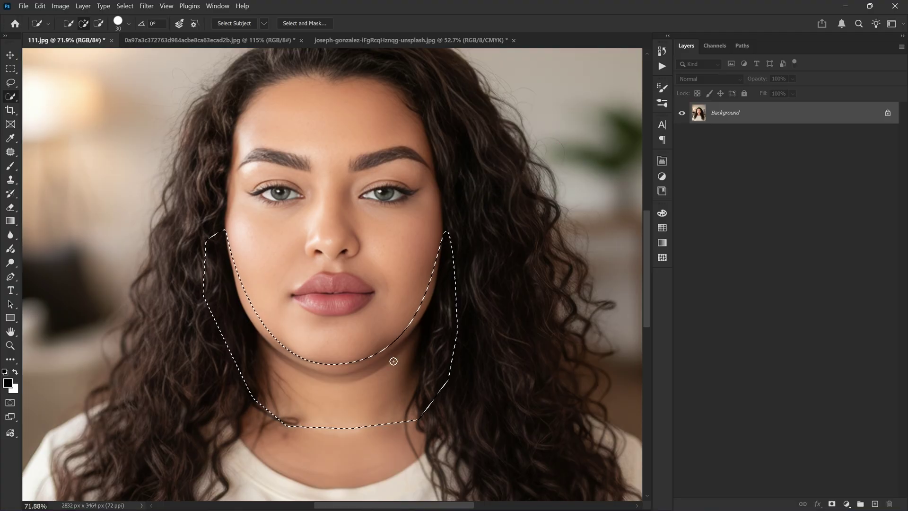
- Copy the selected neck area to a new layer, duplicate that layer, and clip the duplicate to the one below
key("ctrl+j")
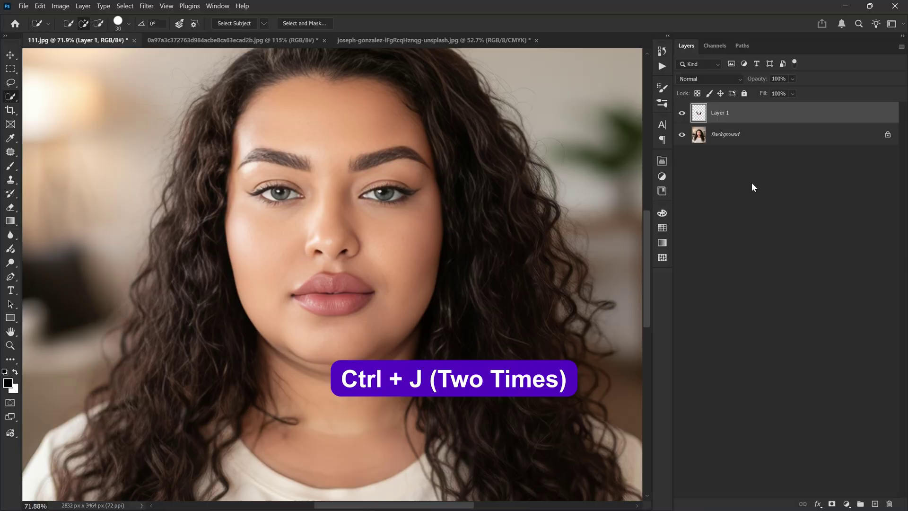
key("ctrl+j")
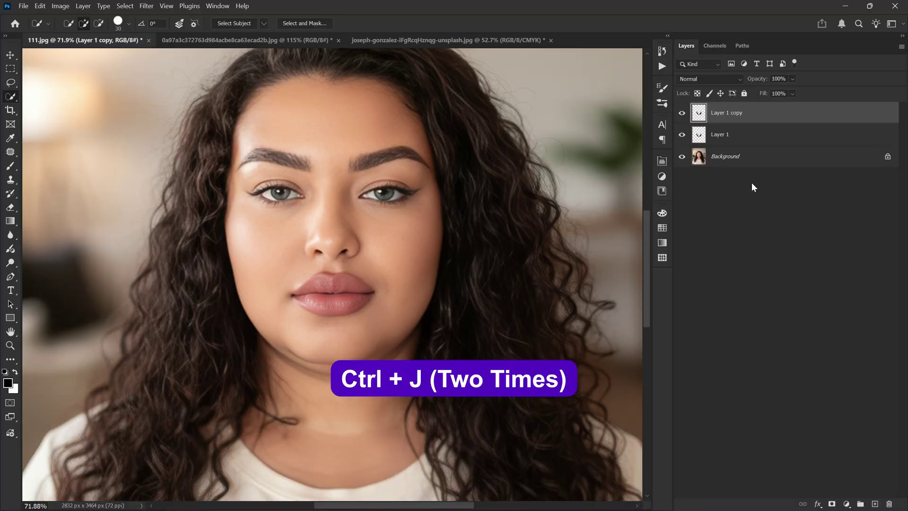
right_click(752, 115)
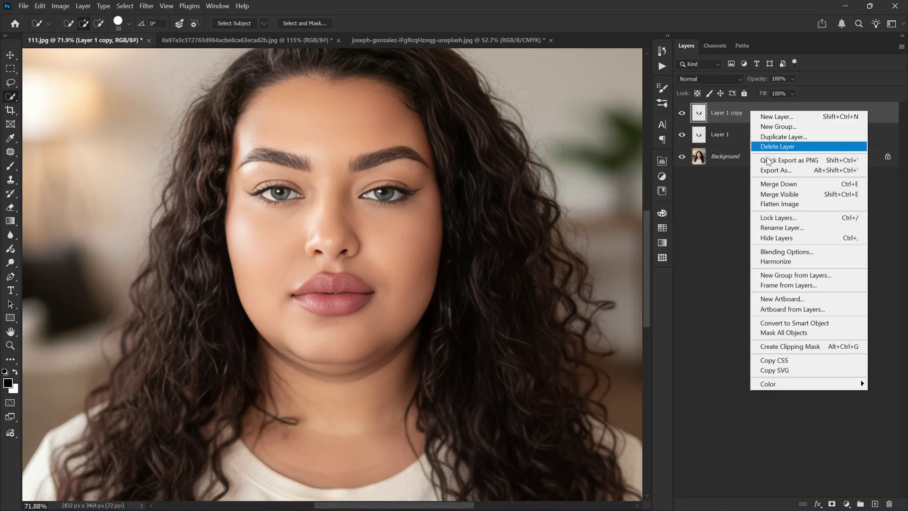
left_click(786, 347)
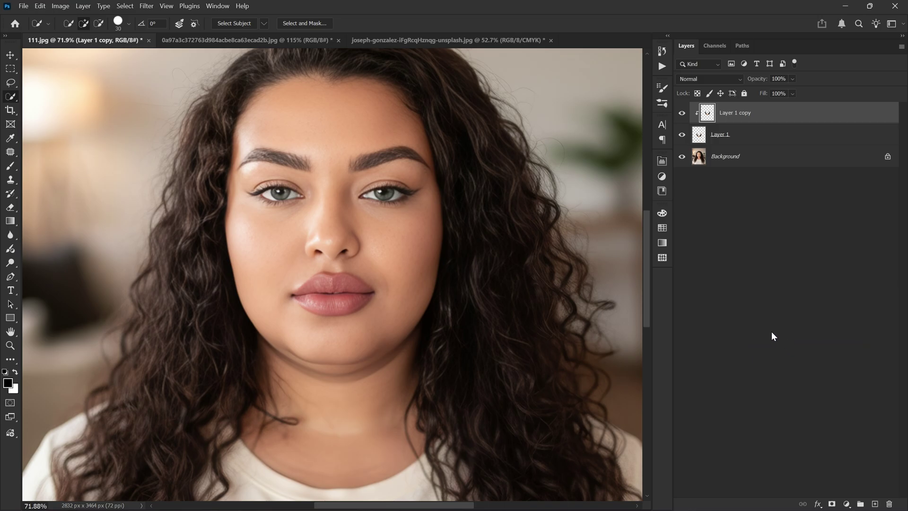
- Warp the clipped neck copy upward and inward to cover the double chin, apply it, and compare the result with the original image
key("v")
key("ctrl+t")
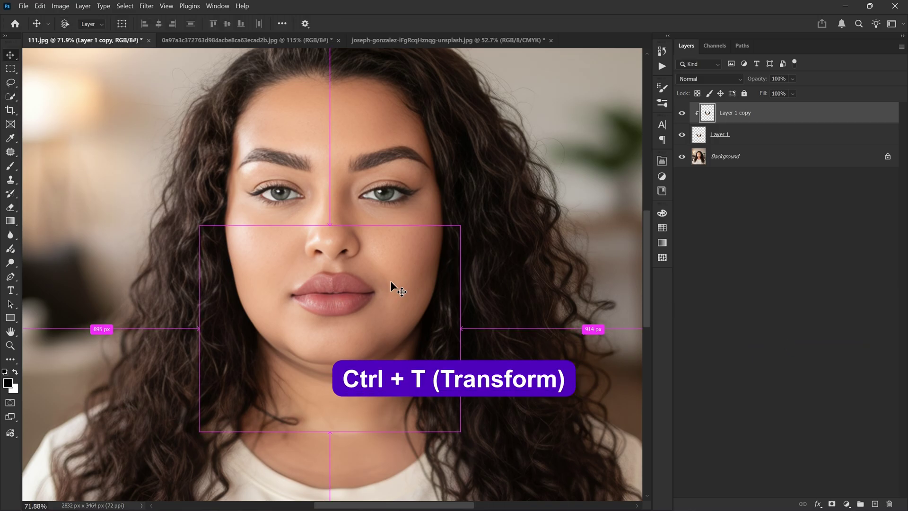
right_click(259, 269)
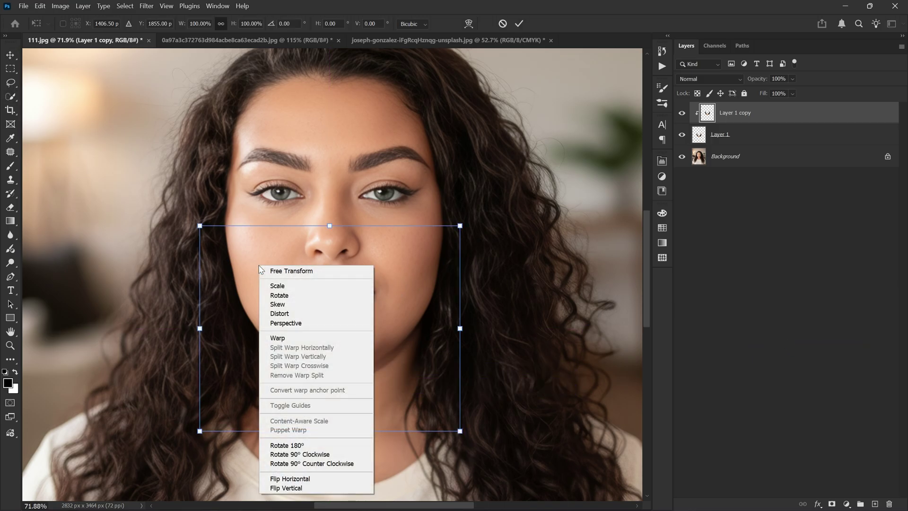
left_click(289, 336)
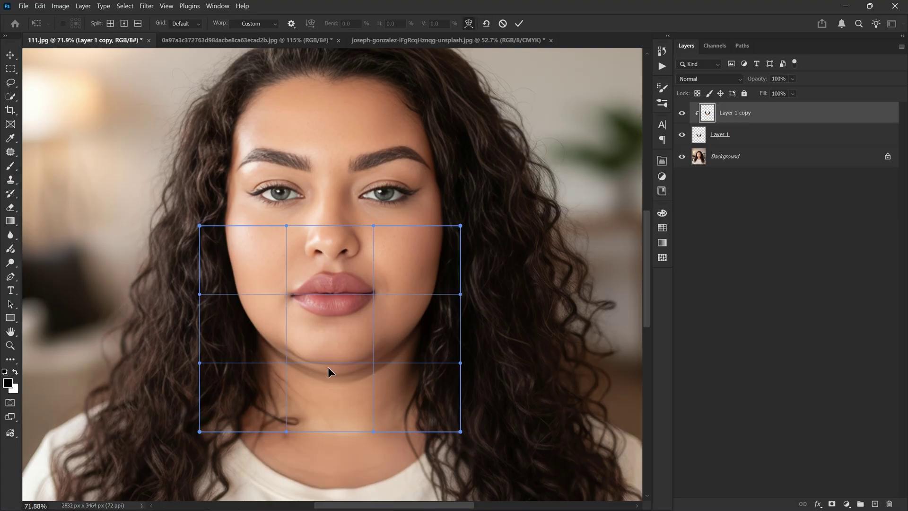
left_click_drag(327, 367, 324, 368)
left_click_drag(229, 272, 233, 271)
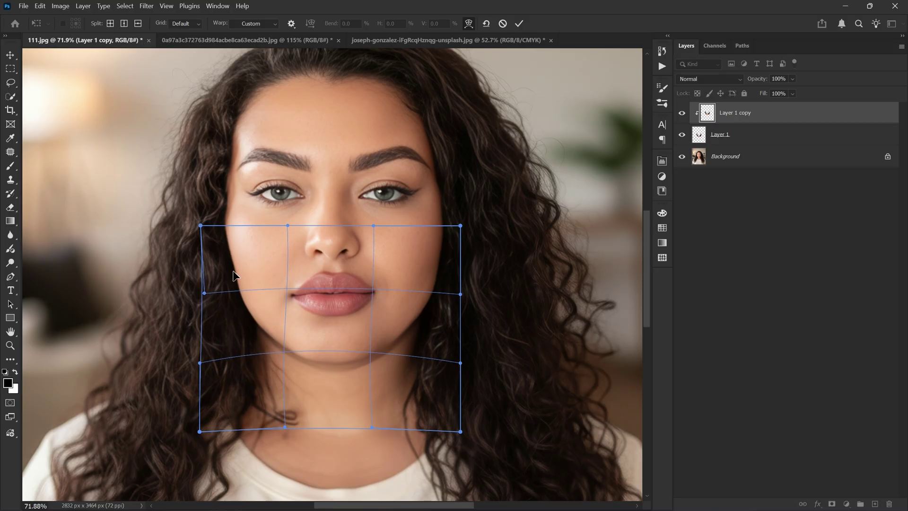
left_click_drag(244, 330, 247, 329)
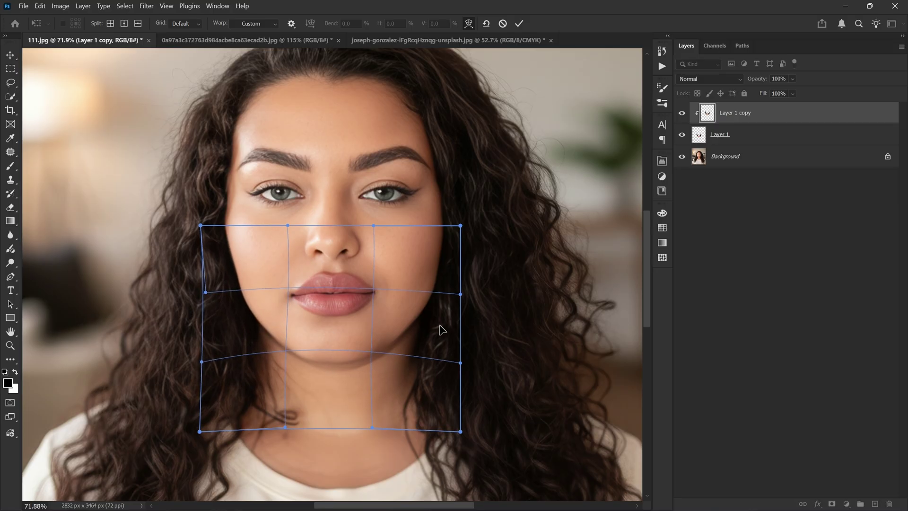
left_click_drag(439, 329, 438, 327)
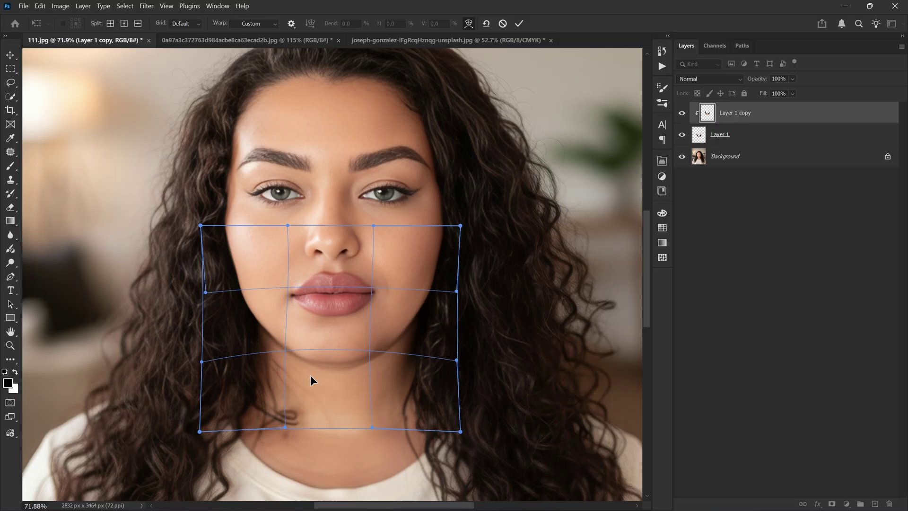
left_click_drag(292, 380, 291, 381)
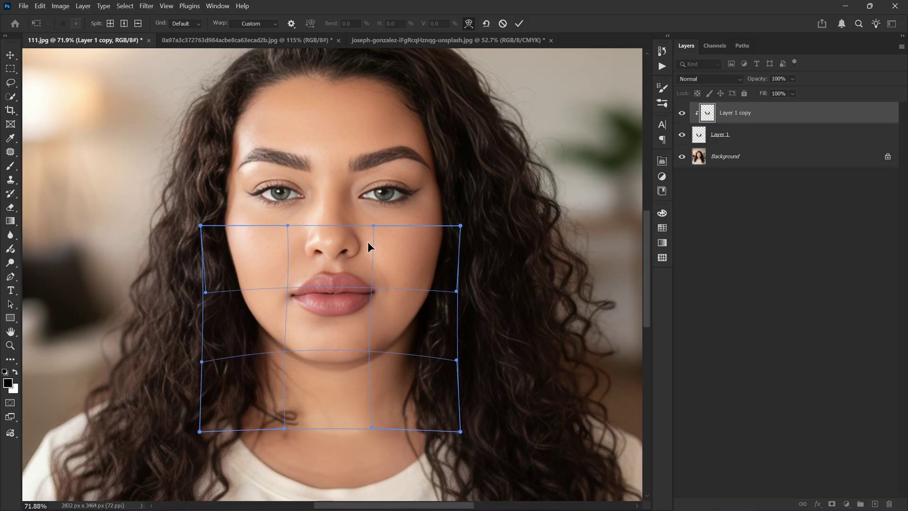
left_click(518, 23)
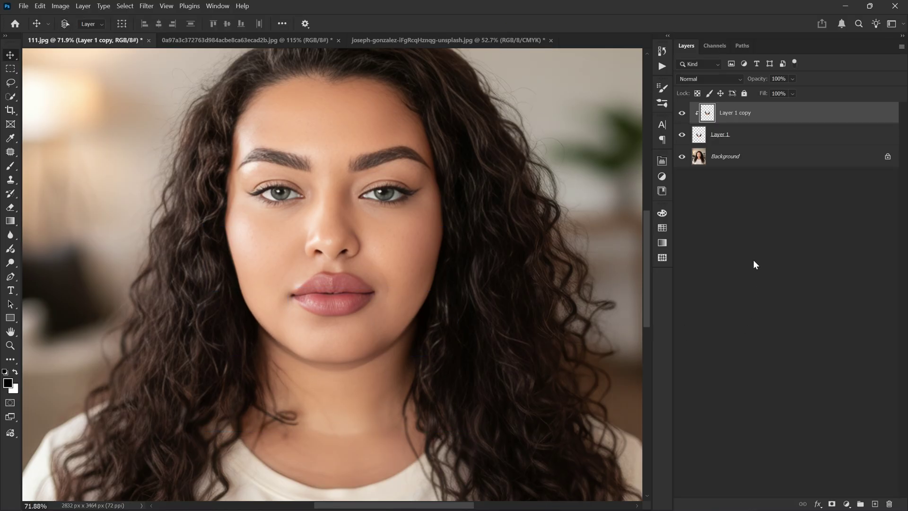
left_click(683, 157, "alt")
left_click(682, 157, "alt")
left_click(682, 157, "alt")
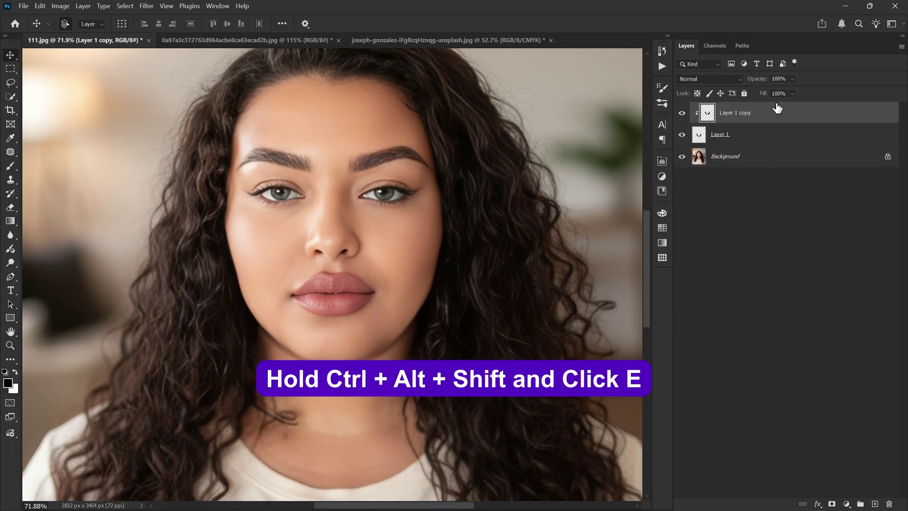
- Stamp all visible layers into a new merged layer on top and convert it to a Smart Object
key("ctrl+alt+shift+e")
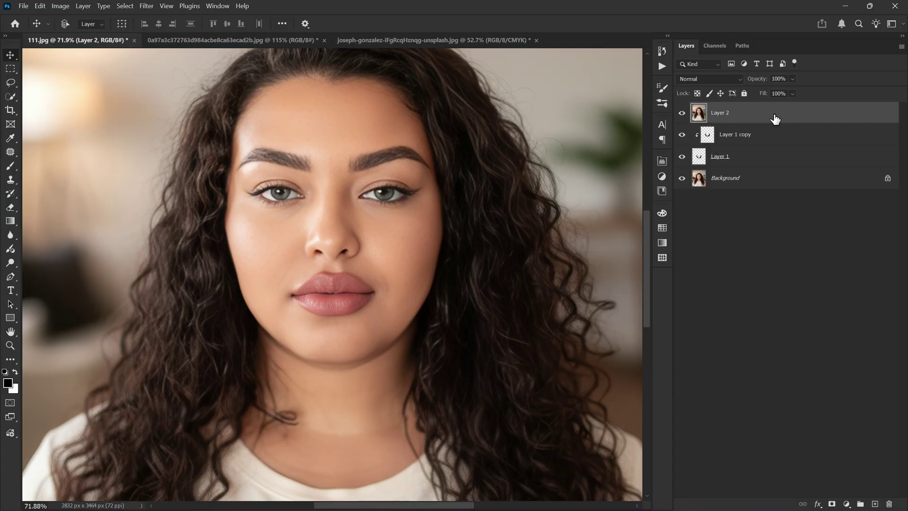
right_click(751, 116)
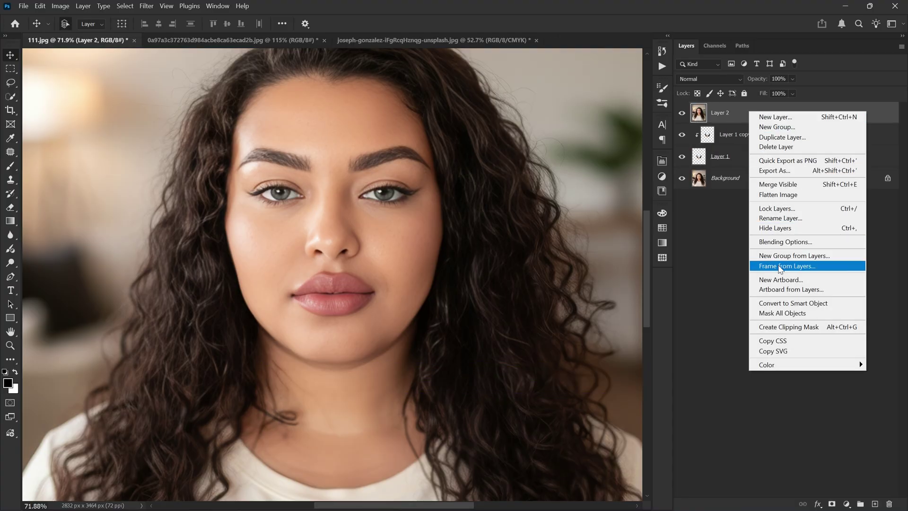
left_click(776, 302)
- In Liquify, reshape the face with the Face tool: Forehead -45, Jawline -20, Face Width -47, Upper Lip -75, Lower Lip 40, Mouth Width -49
left_click(146, 5)
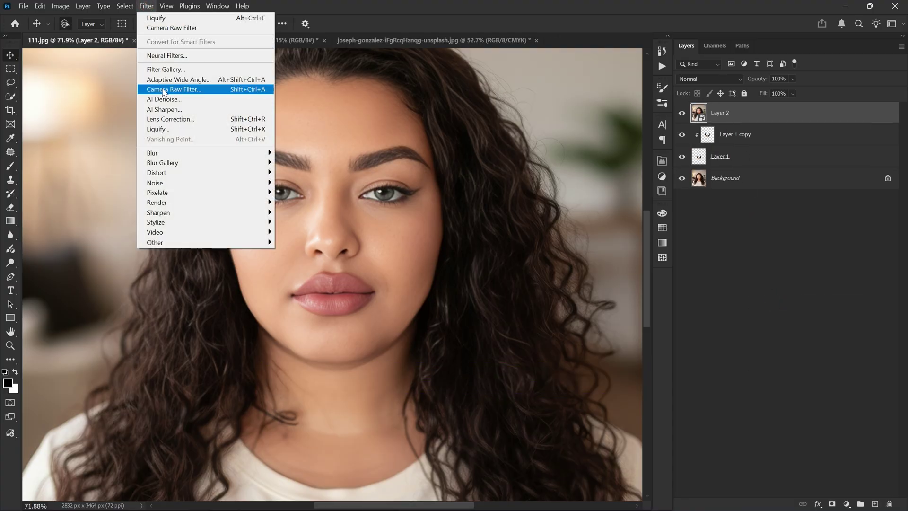
left_click(166, 130)
scroll(369, 249, "up", 10)
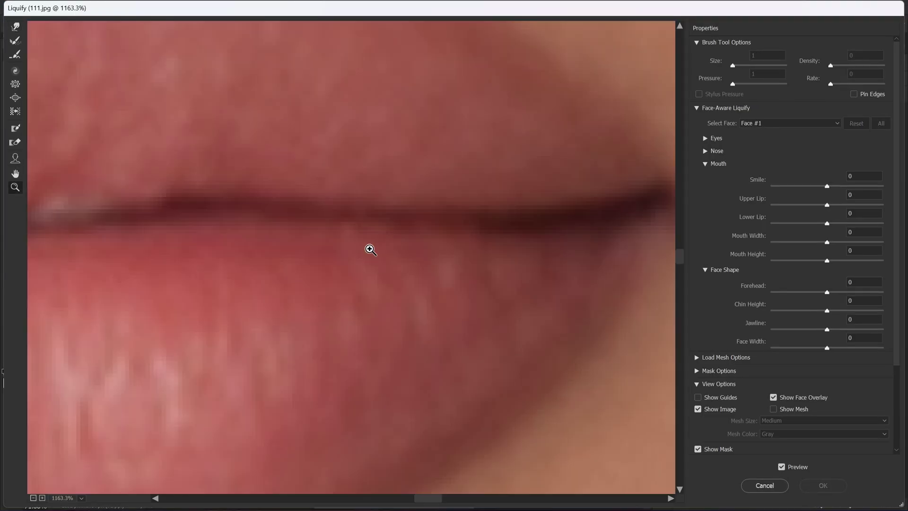
scroll(369, 249, "down", 10)
scroll(369, 250, "up", 2)
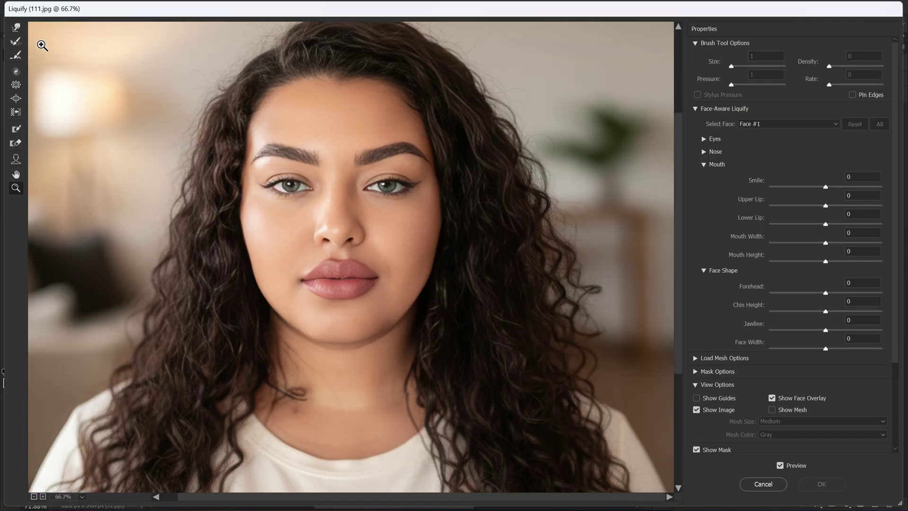
left_click(16, 160)
left_click_drag(272, 309, 279, 305)
left_click_drag(246, 221, 254, 221)
left_click_drag(342, 70, 343, 80)
left_click_drag(339, 260, 339, 267)
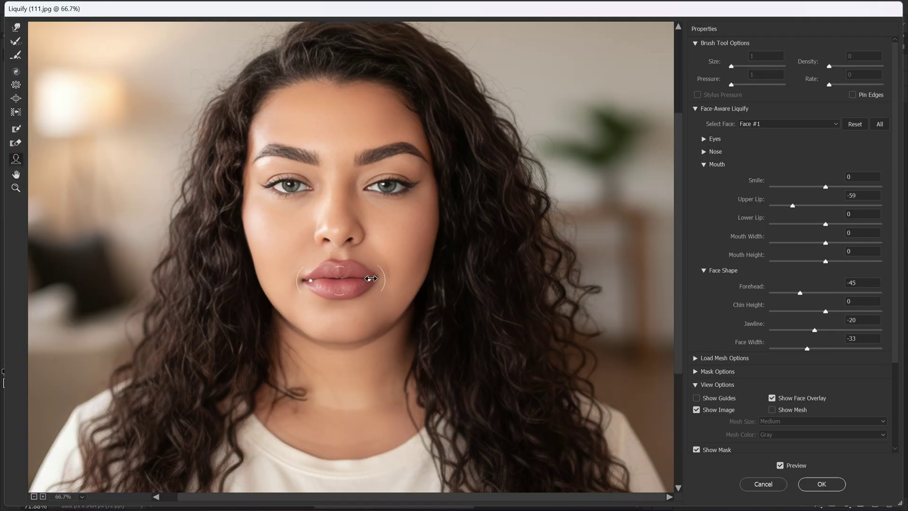
left_click_drag(343, 296, 342, 302)
- Push the cheek and jaw edge slightly inward with the size 250 Forward Warp tool, apply Liquify, and check the chin up close
left_click(16, 28)
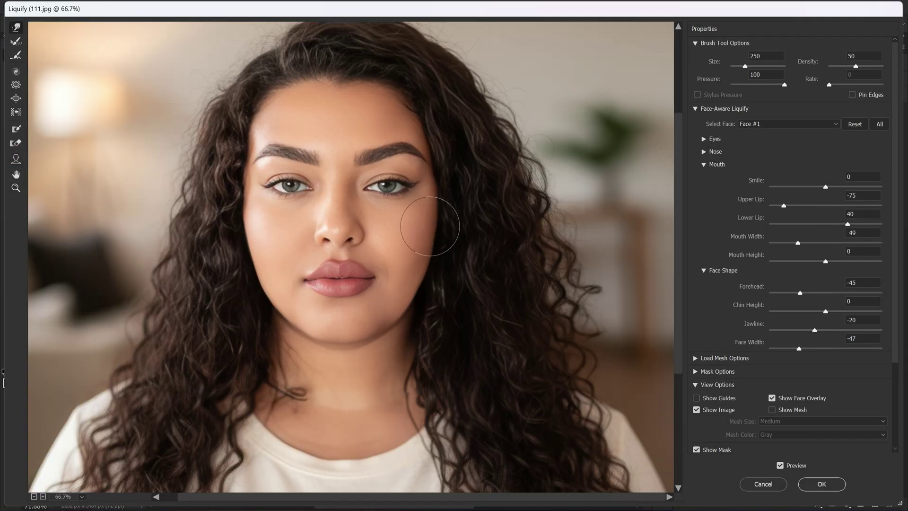
left_click_drag(263, 297, 268, 296)
key("Return")
scroll(374, 326, "up", 5)
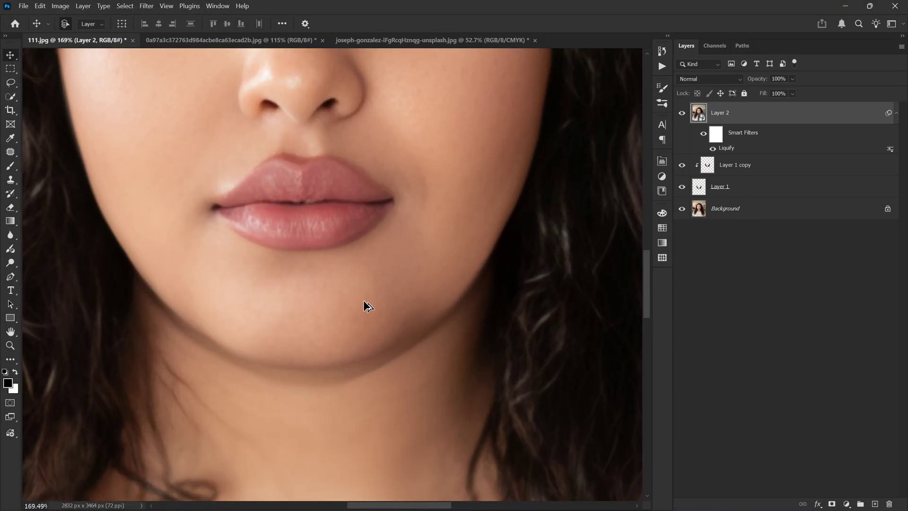
scroll(364, 301, "down", 5)
- Switch to the man's portrait document and draw a Lasso selection around his hair and upper forehead
key("ctrl+Tab")
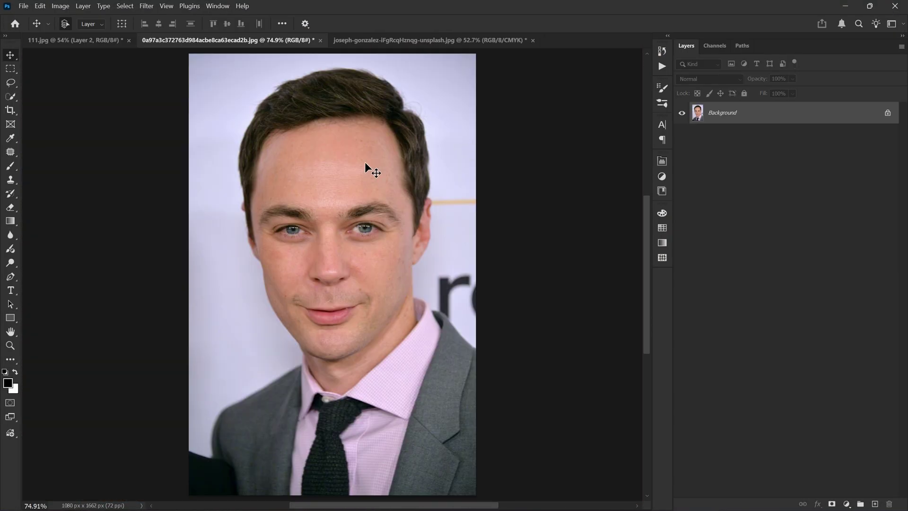
scroll(345, 124, "up", 2)
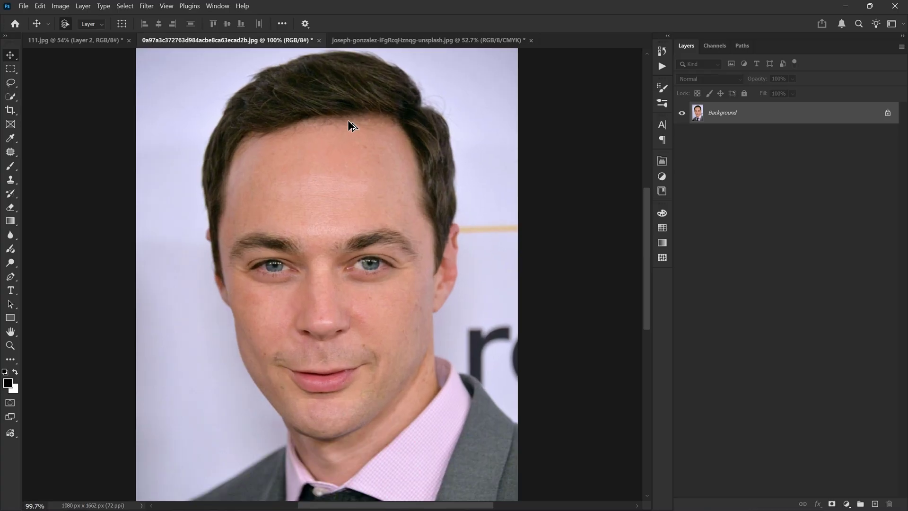
left_click(10, 83)
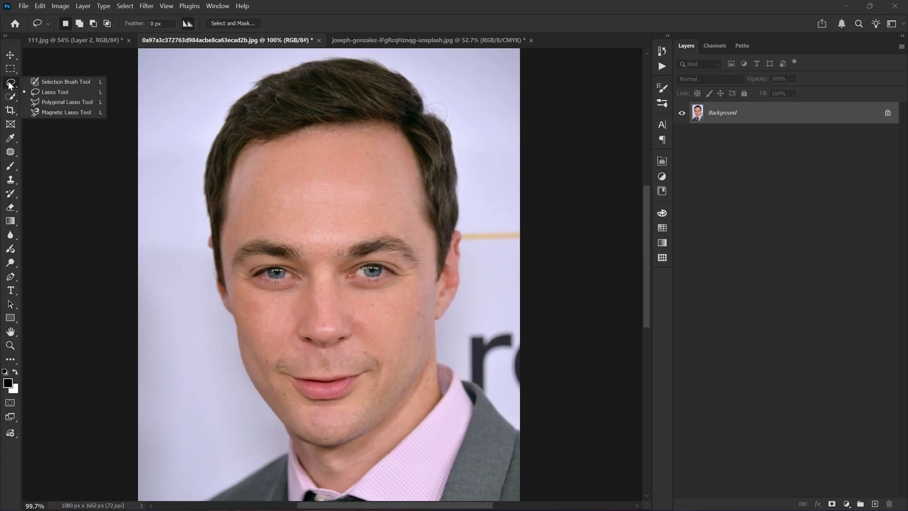
left_click(52, 91)
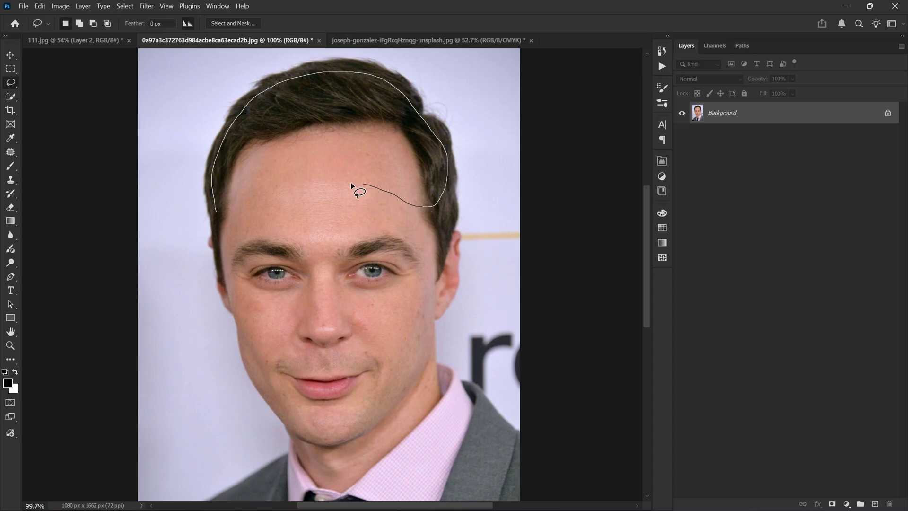
left_click_drag(222, 218, 219, 213)
- Feather the hair and forehead selection by 20 pixels
right_click(305, 145)
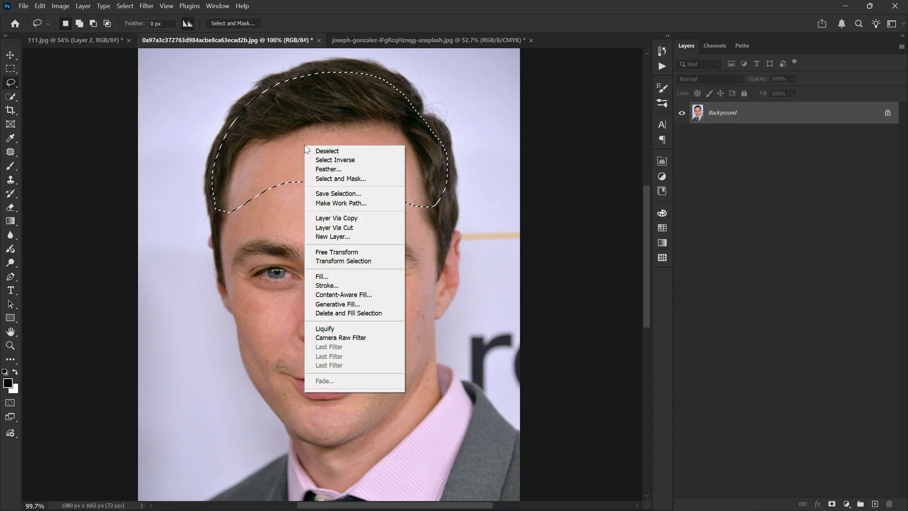
left_click(321, 170)
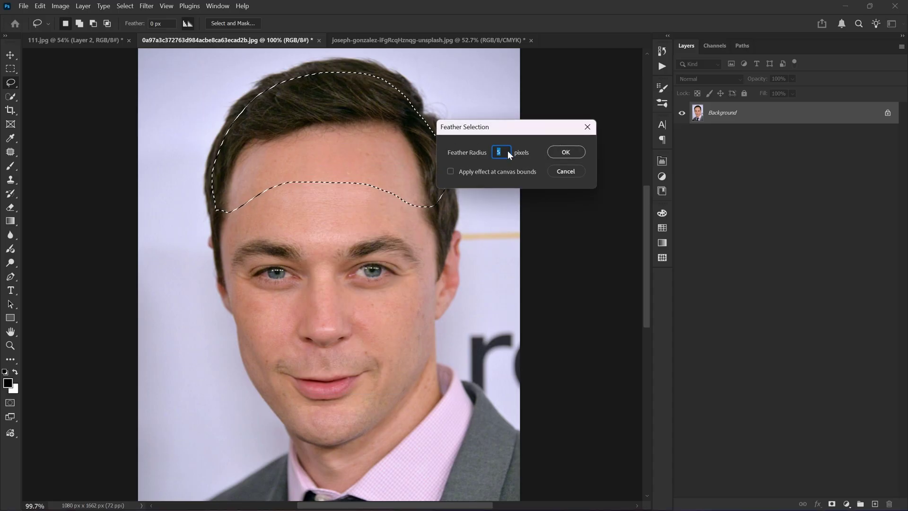
type("20")
left_click(560, 152)
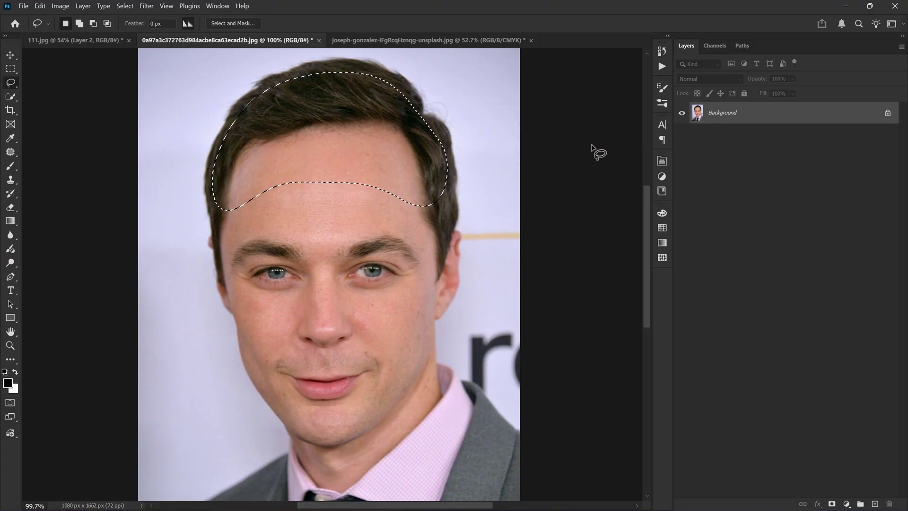
- Copy the selected hairline area to a new layer, duplicate that layer, and clip the duplicate to the one below
key("ctrl+j")
key("ctrl+j")
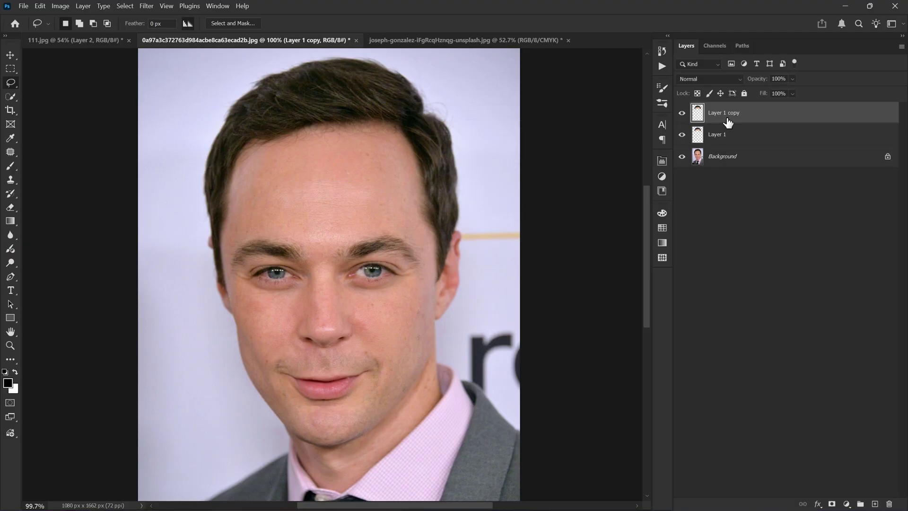
right_click(754, 113)
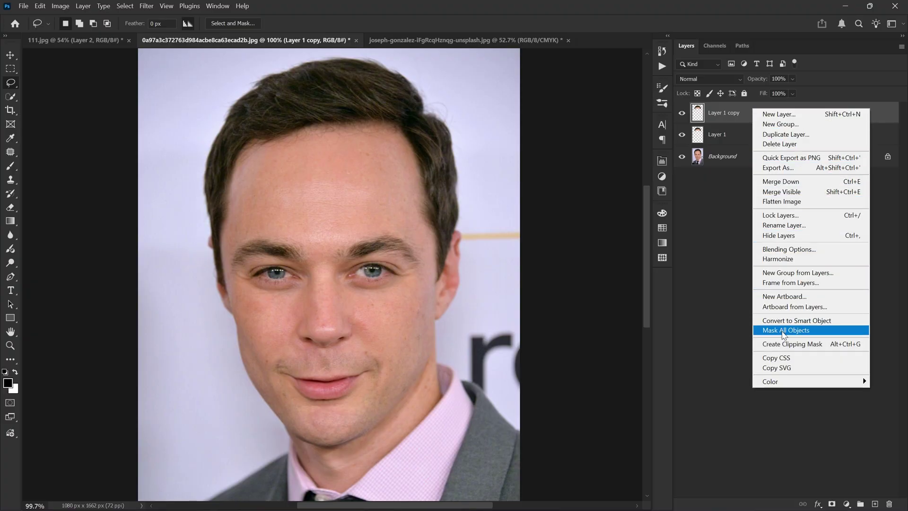
left_click(783, 343)
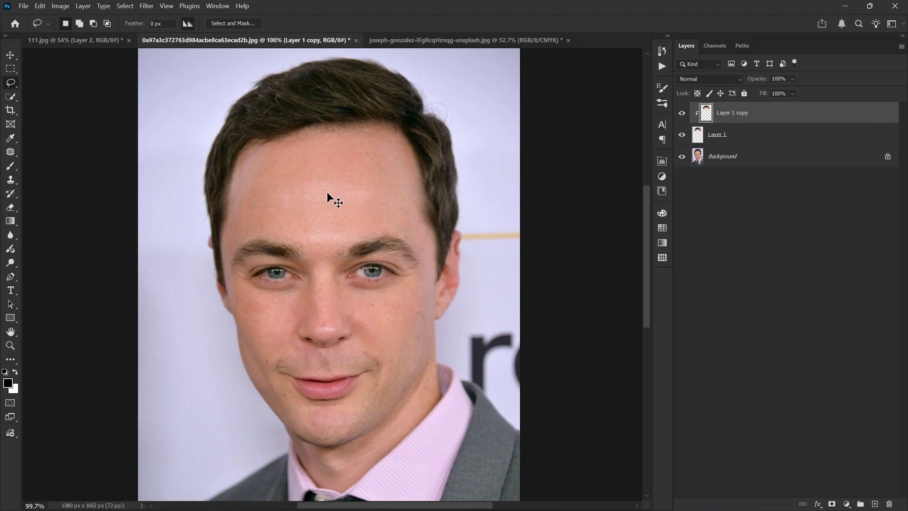
- Warp the clipped hair copy down and inward to lower the hairline over the forehead and temples, apply it, and compare with the original
key("ctrl+t")
right_click(317, 120)
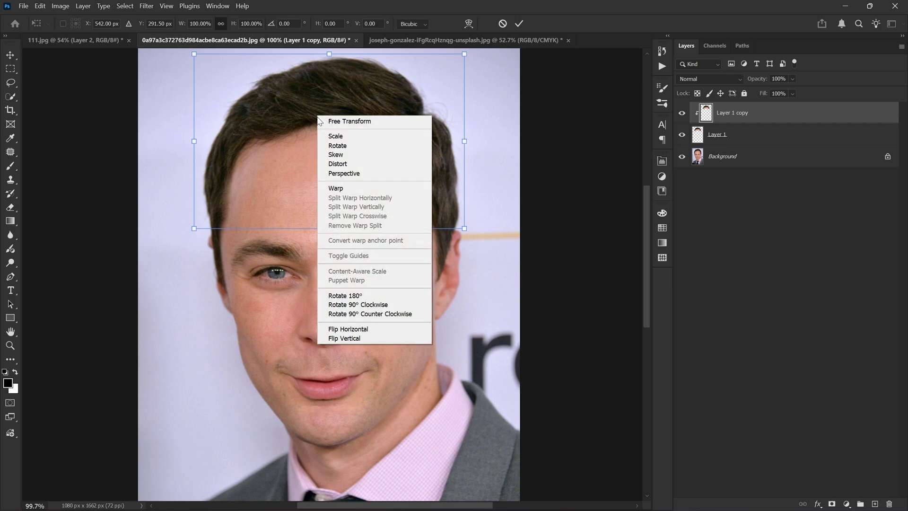
left_click(342, 190)
scroll(335, 139, "up", 2)
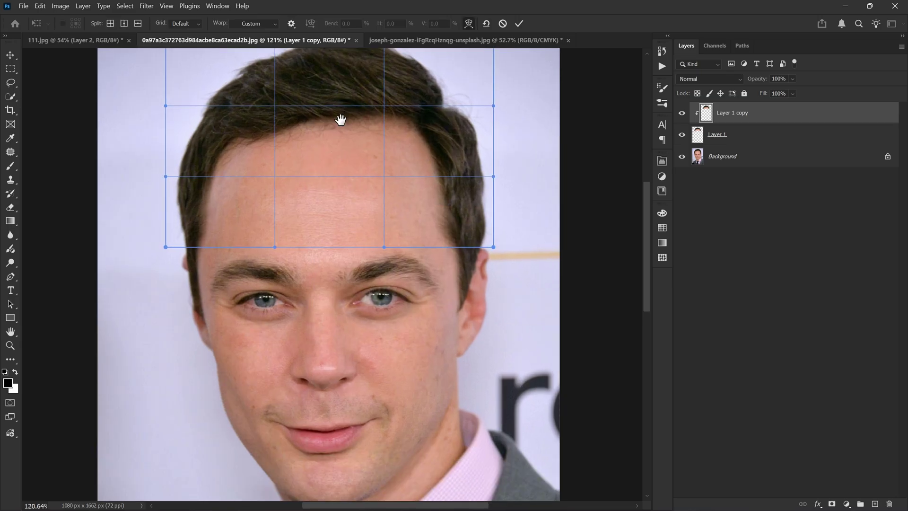
left_click_drag(341, 120, 338, 145)
left_click_drag(341, 128, 340, 141)
left_click_drag(406, 167, 410, 174)
left_click_drag(432, 222, 428, 228)
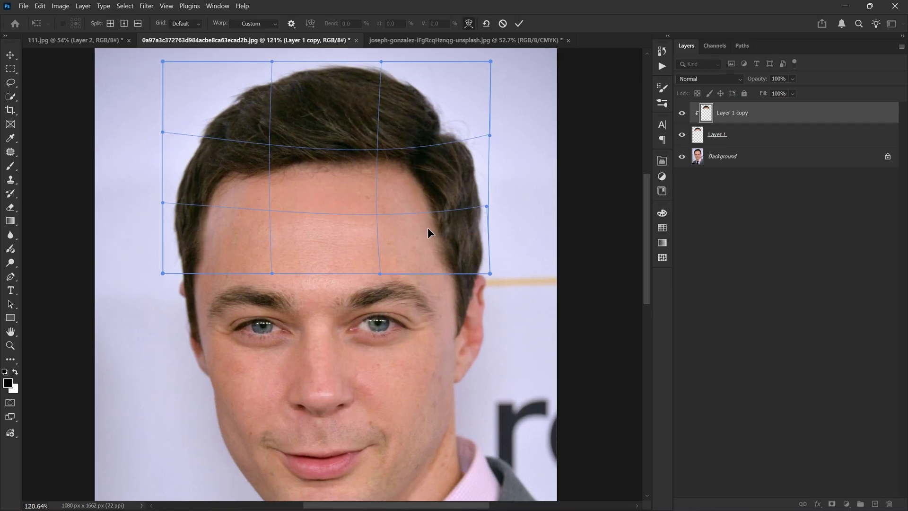
left_click_drag(373, 167, 374, 175)
left_click_drag(194, 220, 215, 211)
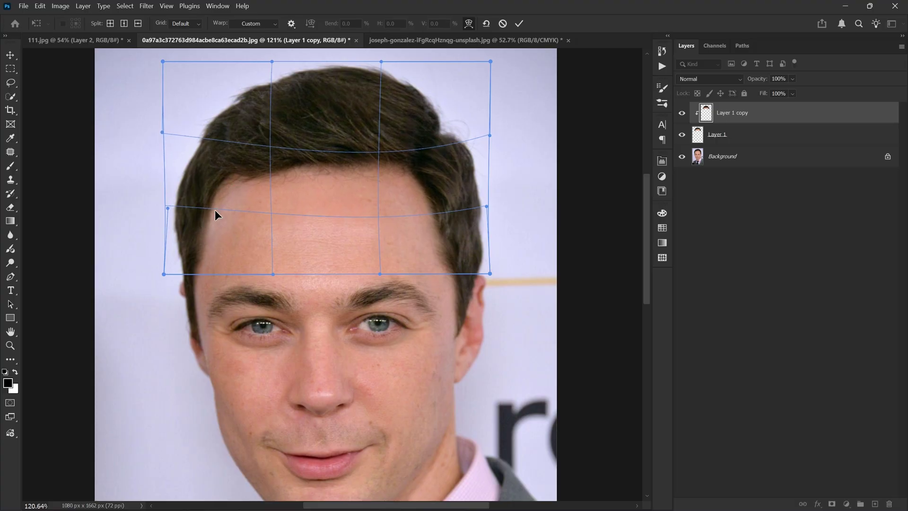
key("Return")
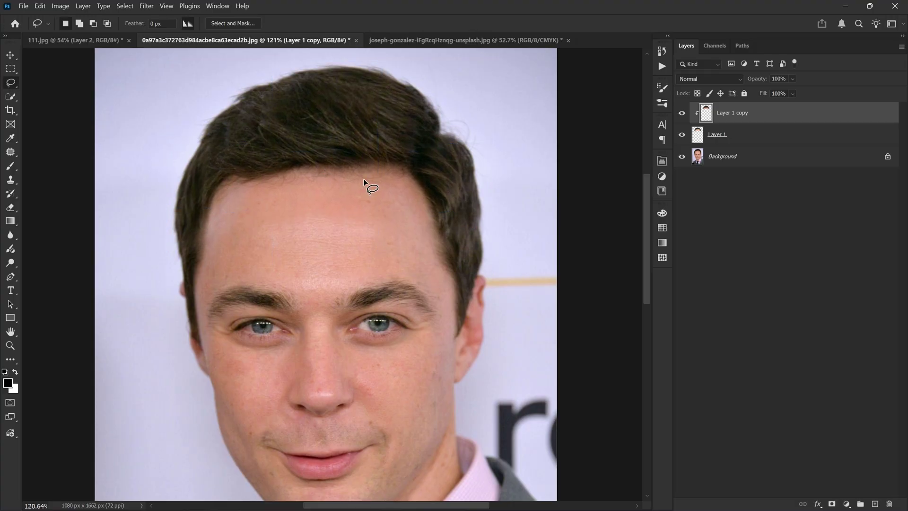
left_click(682, 156)
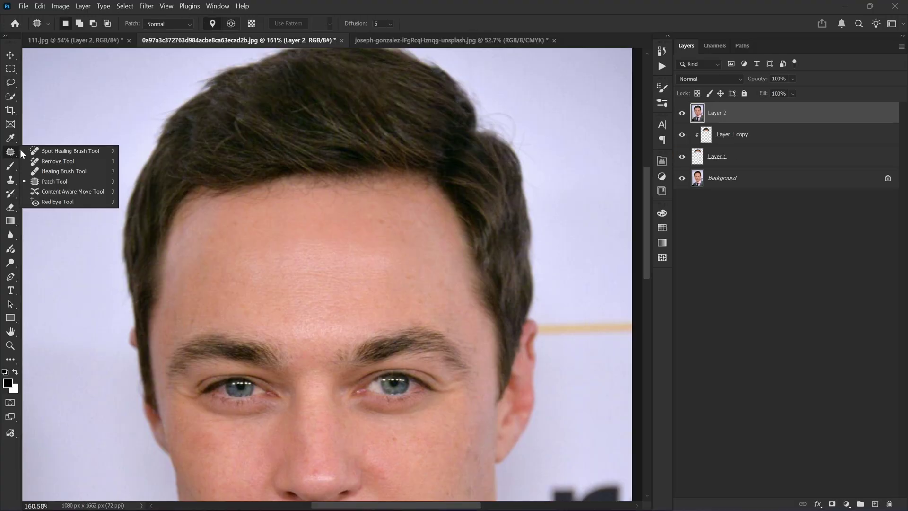
- Try to repair the dark hair area above the temple on the merged layer with the Patch tool, and deselect
left_click(58, 181)
scroll(495, 135, "up", 5)
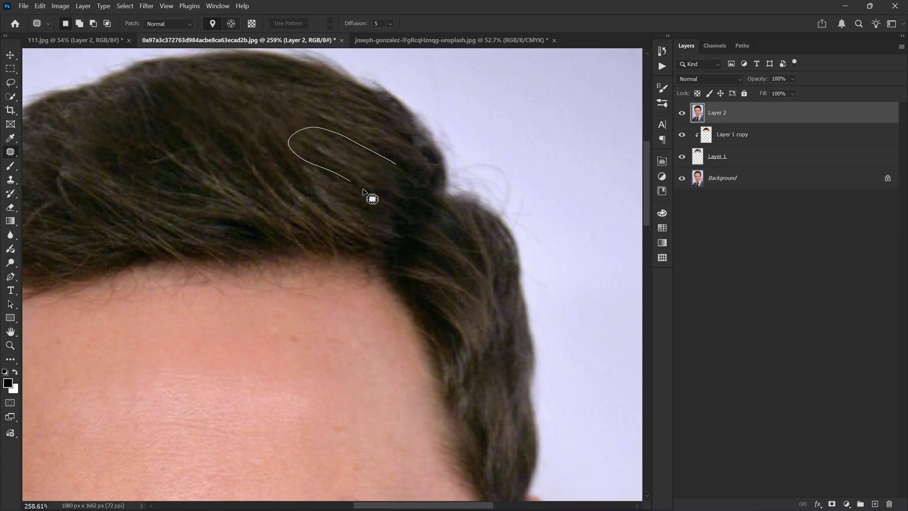
mouse_move(362, 188)
left_mouse_down()
mouse_move(396, 166)
mouse_move(386, 151)
left_mouse_up()
key("ctrl+d")
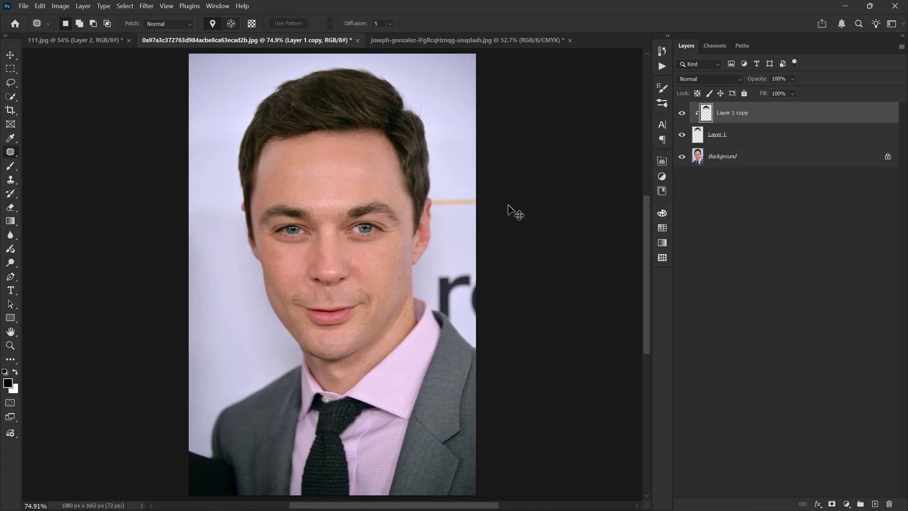
- Compare the lowered hairline with the original portrait by showing only the Background layer, and restore the retouched layers
key("v")
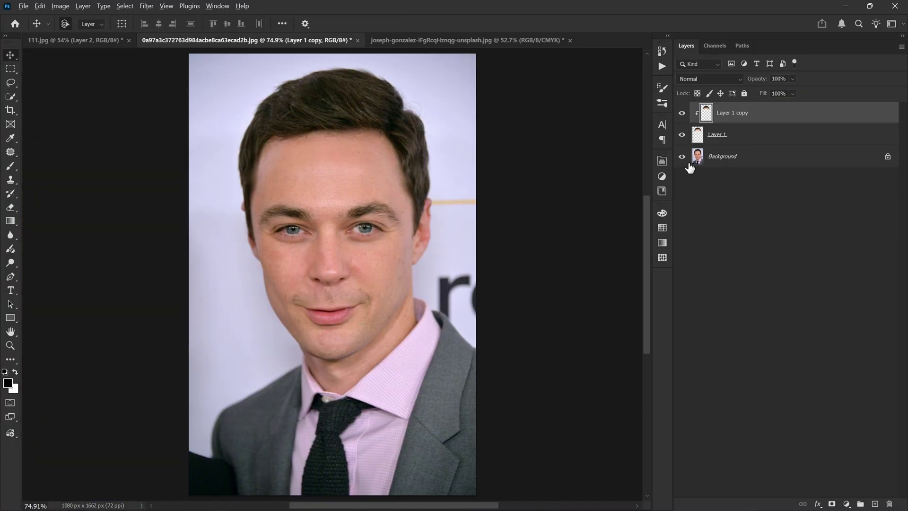
left_click(683, 157, "alt")
left_click(683, 157, "alt")
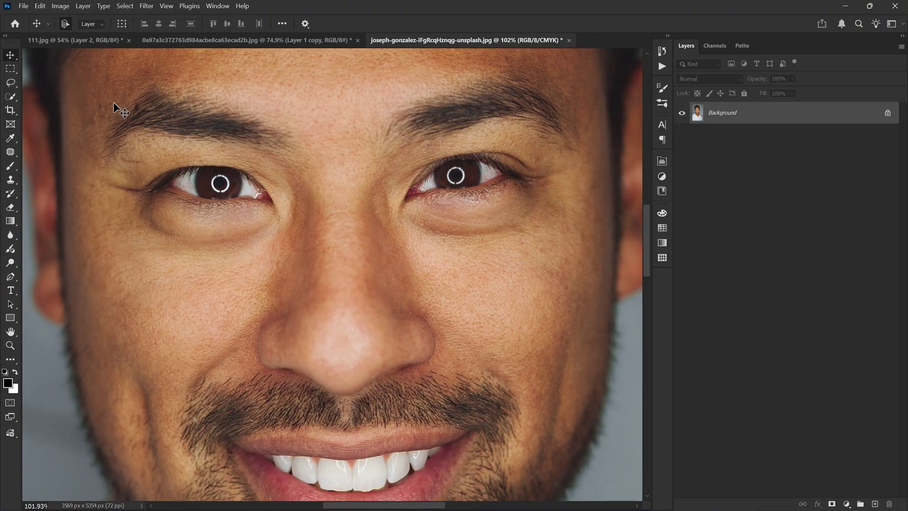
- Select the bags and upper cheek under both eyes with the Lasso tool and feather the combined selection
key("l")
mouse_move(286, 217)
left_mouse_down()
mouse_move(134, 212)
mouse_move(286, 216)
left_mouse_up()
left_click_drag(425, 209, 425, 208)
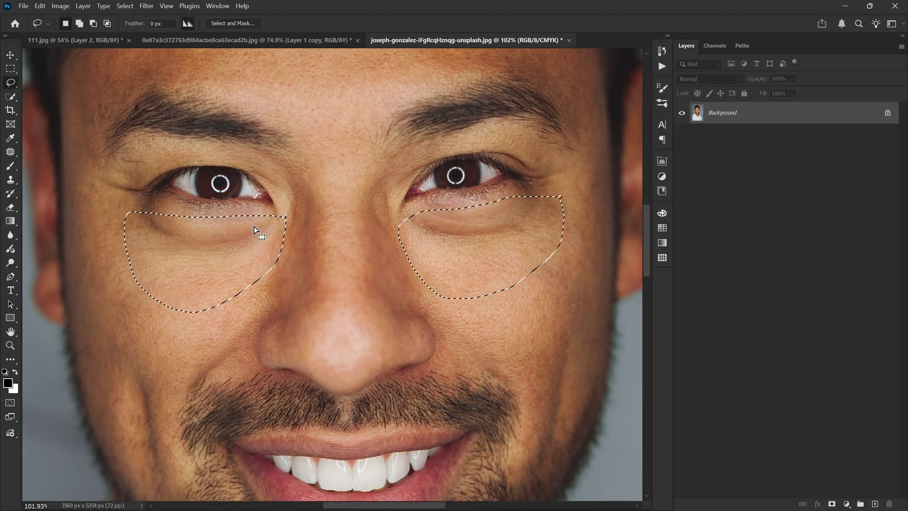
key("shift+F6")
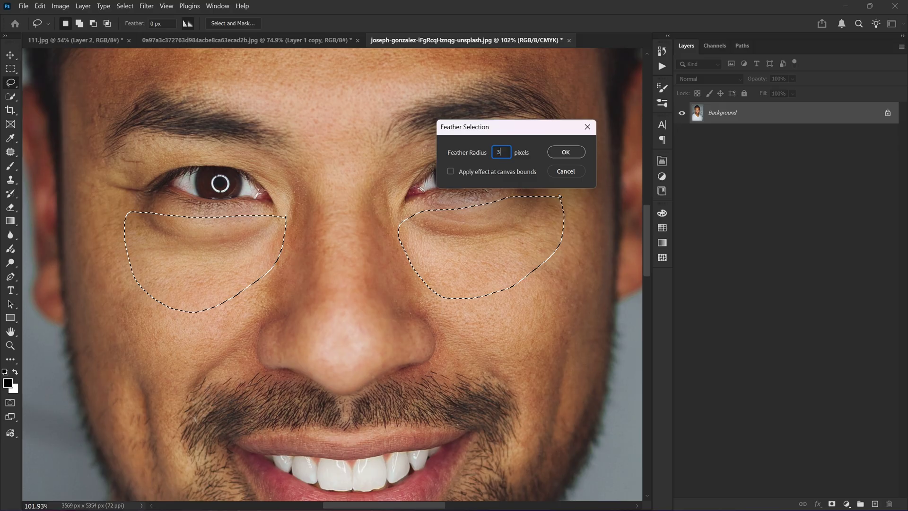
left_click(555, 151)
- Copy the selected under-eye areas to a new layer, duplicate that layer, and clip the duplicate to the one below
key("ctrl+j")
key("ctrl+j")
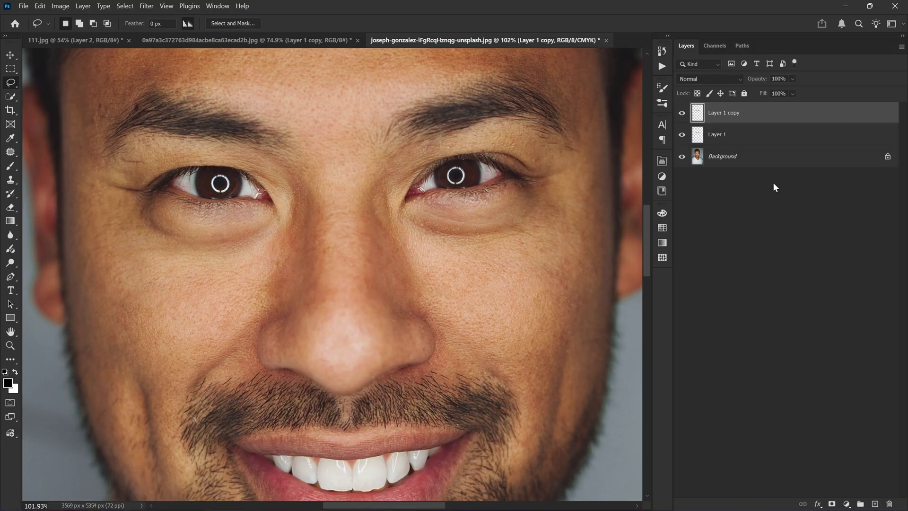
right_click(754, 112)
left_click(786, 348)
- Warp the clipped copy upward under both eyes so smooth cheek skin covers the eye bags, and apply the transform
key("ctrl+t")
right_click(294, 204)
left_click(314, 277)
left_click_drag(200, 234, 199, 223)
left_click_drag(531, 219, 532, 201)
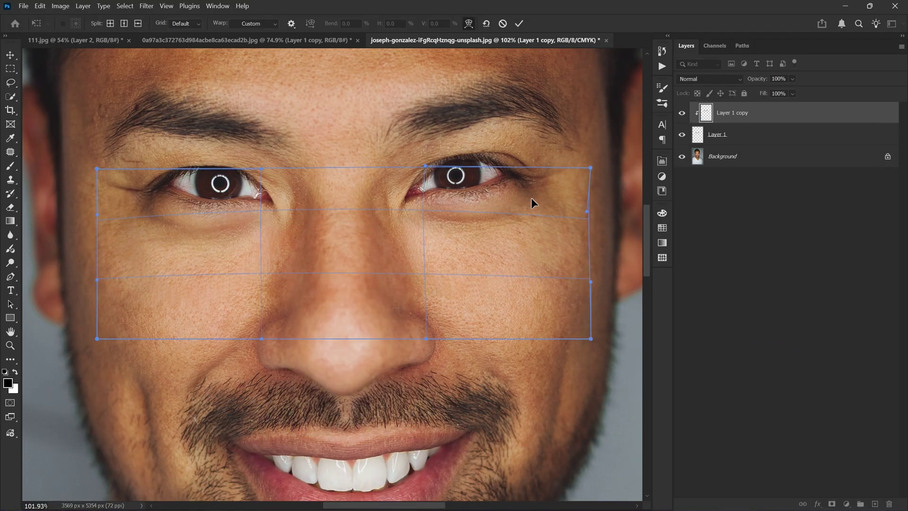
left_click_drag(193, 230, 193, 223)
left_click_drag(474, 226, 474, 219)
key("Return")
- Compare the retouched under-eye areas with the original by isolating the Background layer, and restore all layers
left_click(681, 157, "alt")
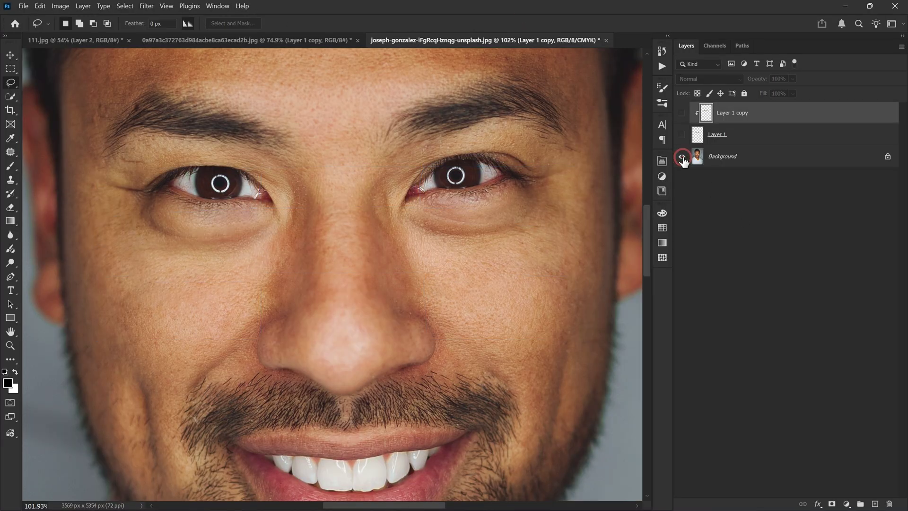
left_click(682, 157, "alt")
left_click(682, 156, "alt")
left_click(682, 156, "alt")
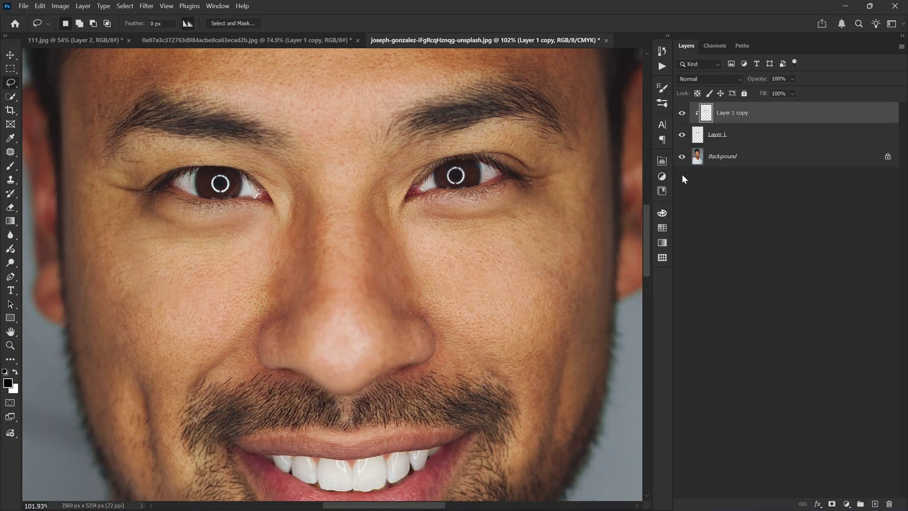
key("v")
scroll(373, 211, "down", 5)
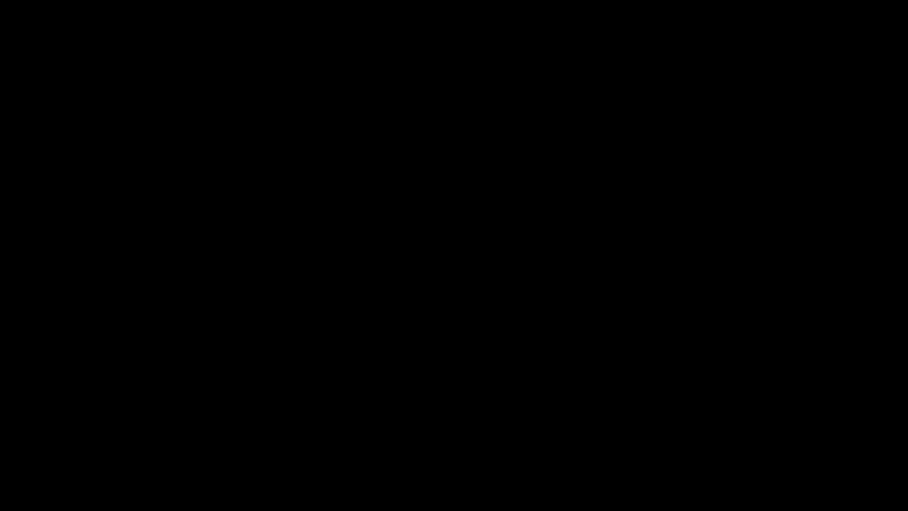